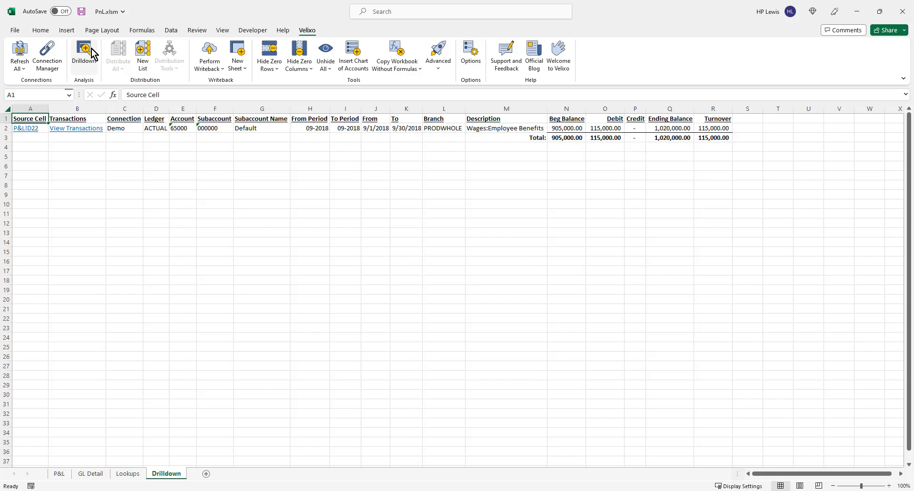
View the transactions behind the Wages:Employee Benefits drilldown line and open the batch of the employee health insurance entry.
{"action": "left_click", "coordinate": [82, 133]}
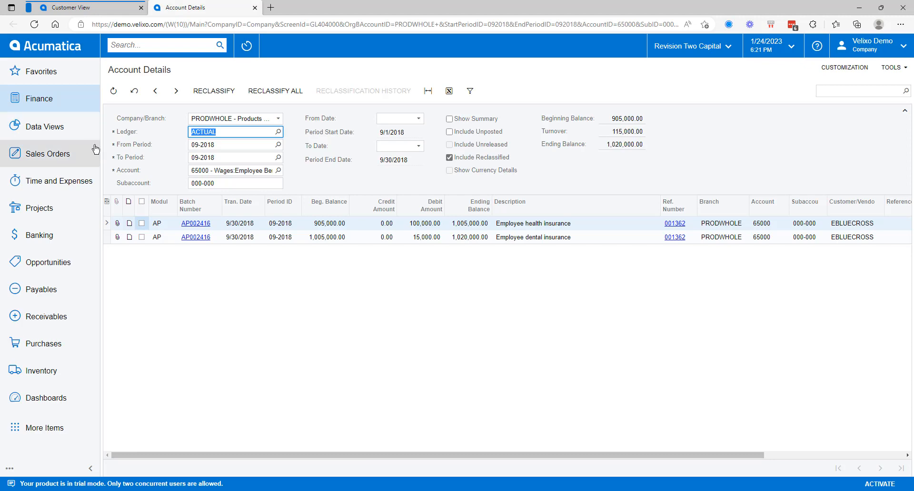
{"action": "left_click", "coordinate": [192, 224]}
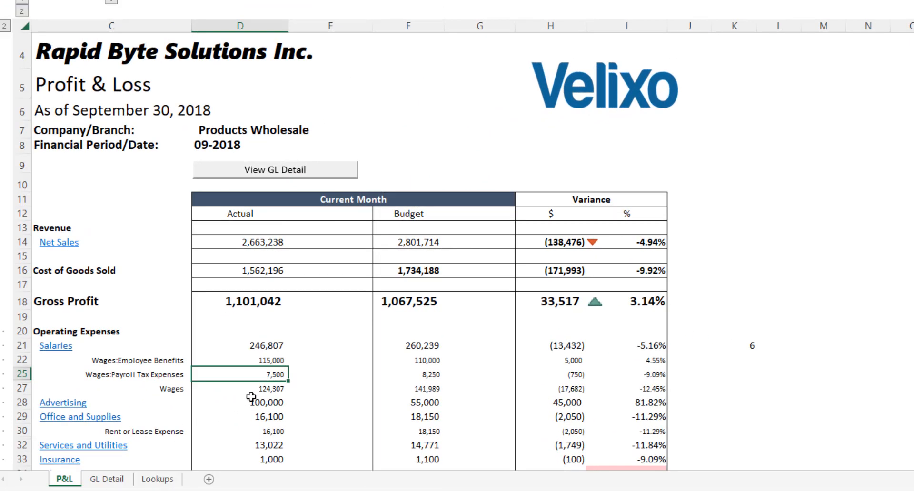
Display the GL detail for the current-month actual Wages amount on the P&L sheet.
{"action": "left_click", "coordinate": [262, 392]}
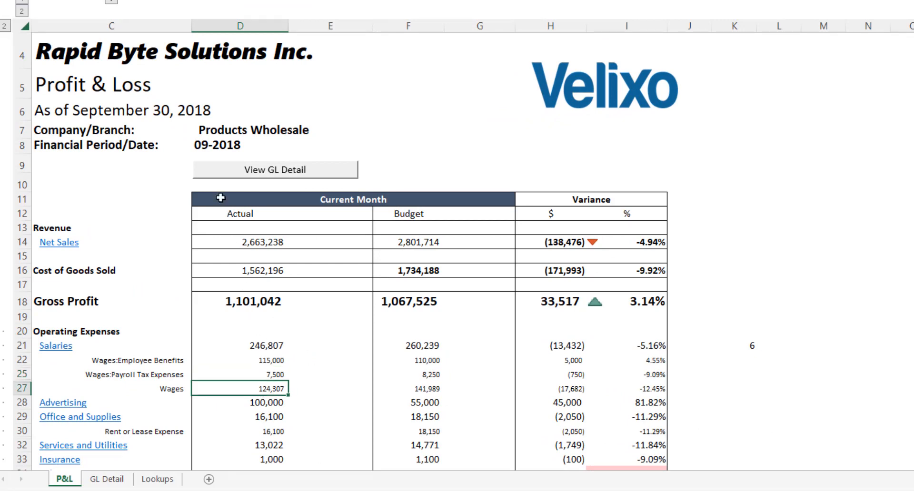
{"action": "left_click", "coordinate": [218, 175]}
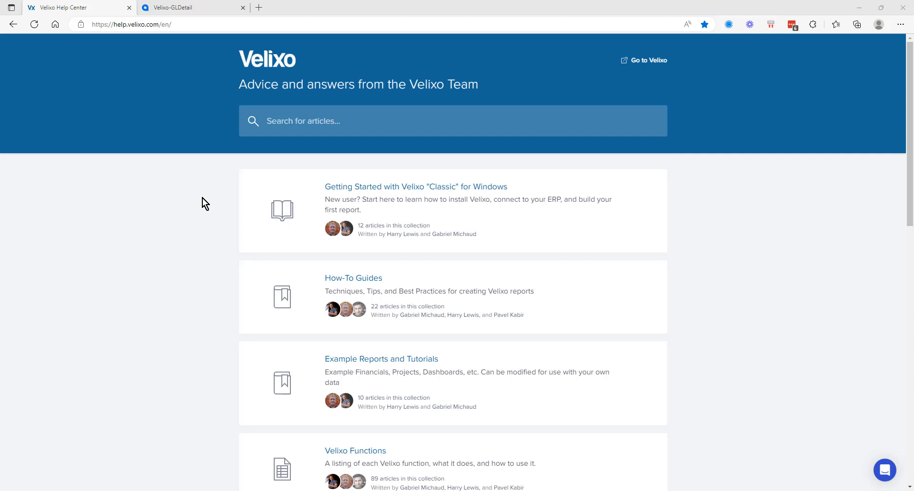
Find the example report article on listing General Ledger transactions and save its Generic Inquiry as Velixo-GLDetail.xml in Downloads.
{"action": "left_click", "coordinate": [384, 364]}
{"action": "scroll", "coordinate": [384, 365], "scroll_direction": "down", "scroll_amount": 7}
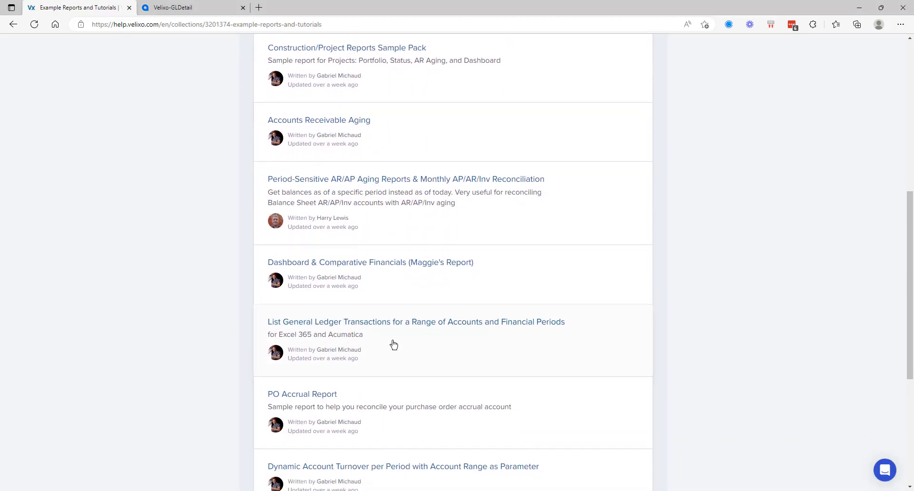
{"action": "left_click", "coordinate": [404, 323]}
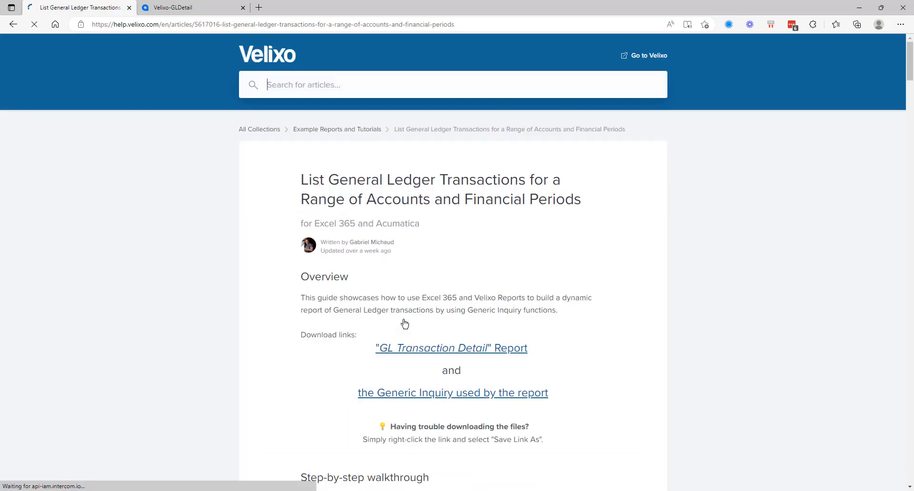
{"action": "right_click", "coordinate": [478, 394]}
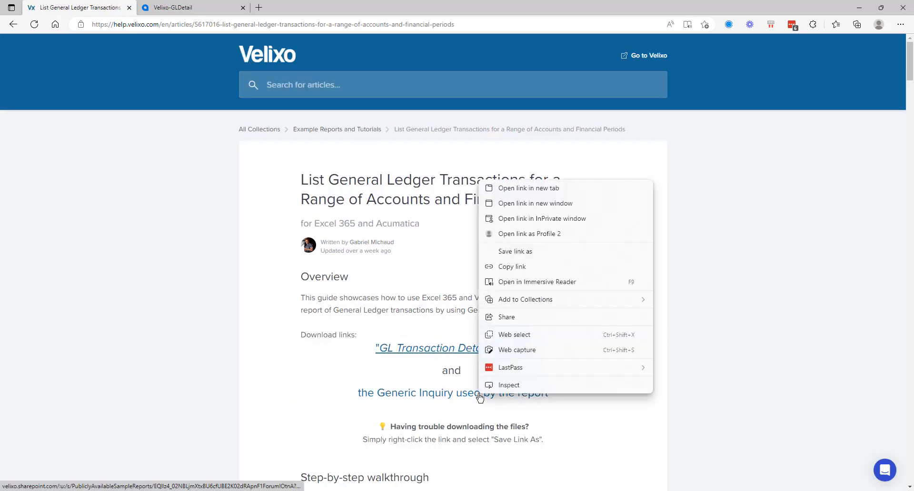
{"action": "left_click", "coordinate": [514, 251]}
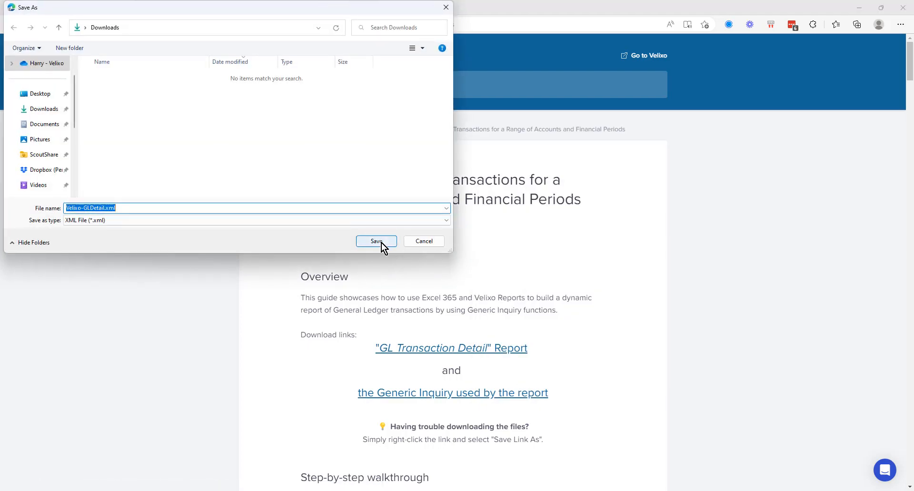
{"action": "left_click", "coordinate": [381, 243]}
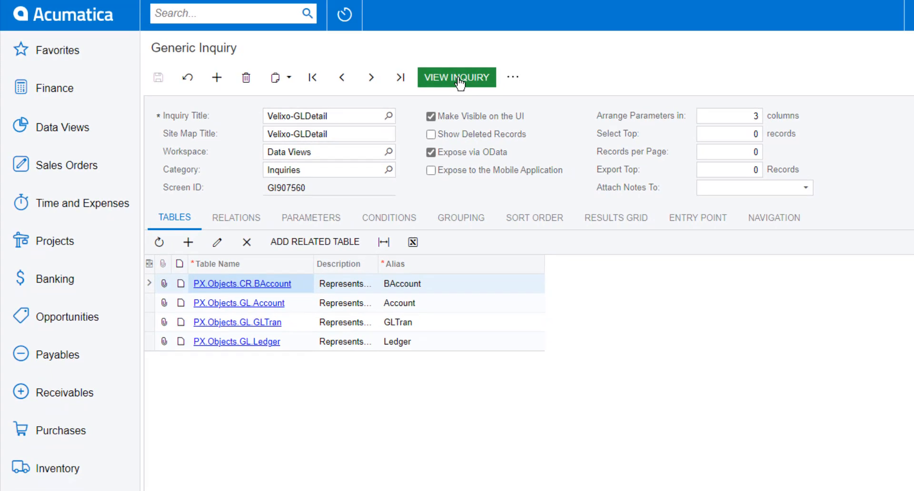
In Acumatica, view the results of the Velixo-GLDetail generic inquiry.
{"action": "left_click", "coordinate": [442, 75]}
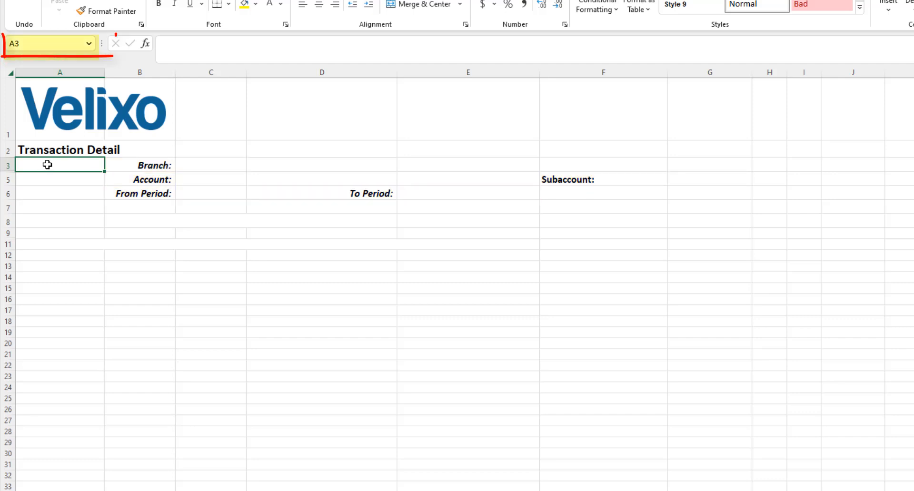
In the Excel Transaction Detail sheet, check the defined names of the Branch, Account, From Period, To Period and Subaccount input cells.
{"action": "left_click", "coordinate": [238, 166]}
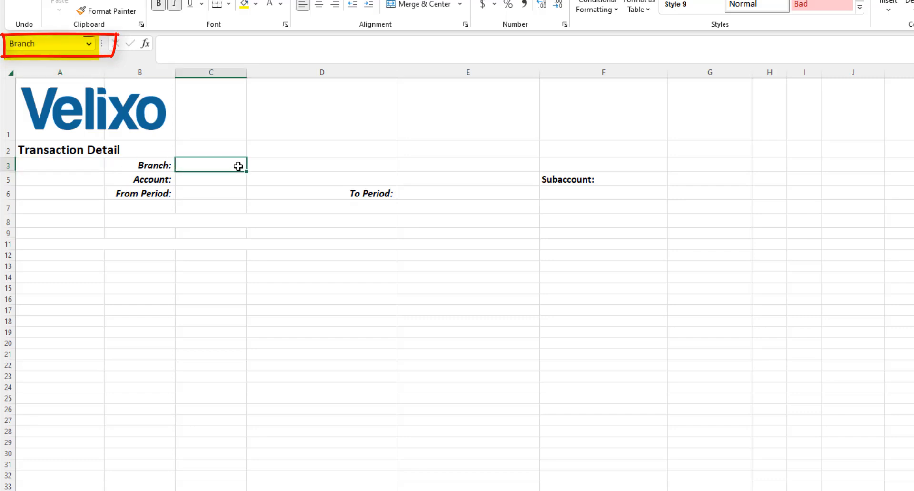
{"action": "left_click", "coordinate": [230, 180]}
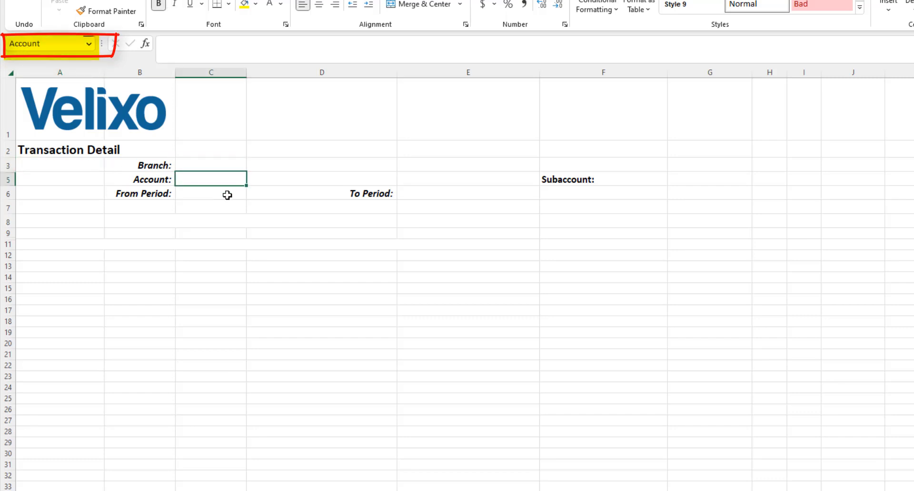
{"action": "left_click", "coordinate": [228, 195]}
{"action": "left_click", "coordinate": [438, 194]}
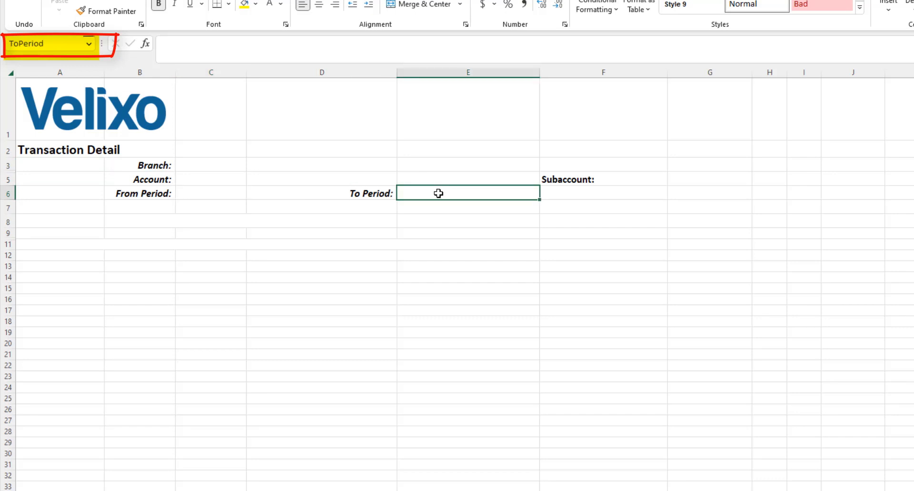
{"action": "left_click", "coordinate": [704, 177]}
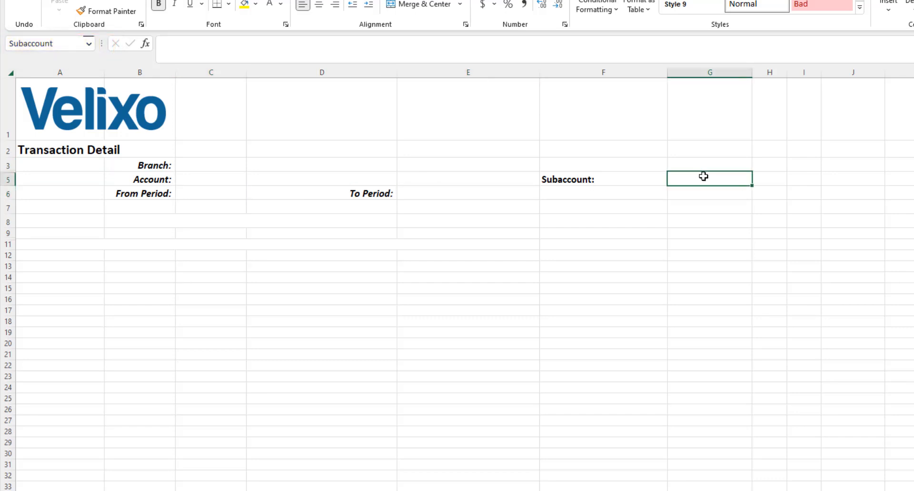
{"action": "left_click", "coordinate": [47, 165]}
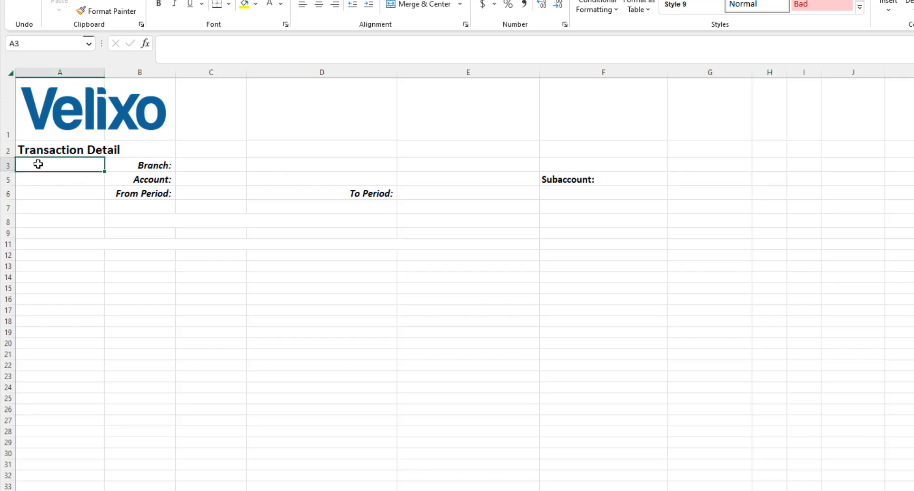
Set the Account parameter of the Transaction Detail report to 10300;20200.
{"action": "left_click", "coordinate": [188, 178]}
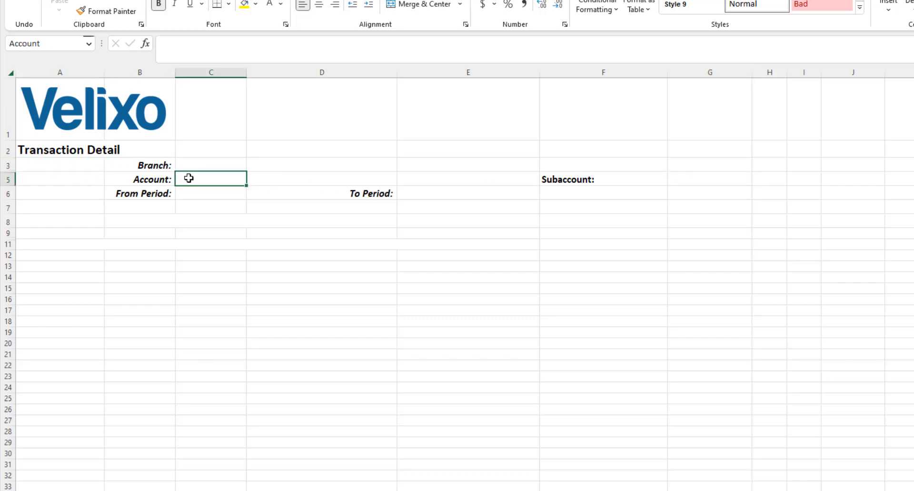
{"action": "type", "text": "10300;20200"}
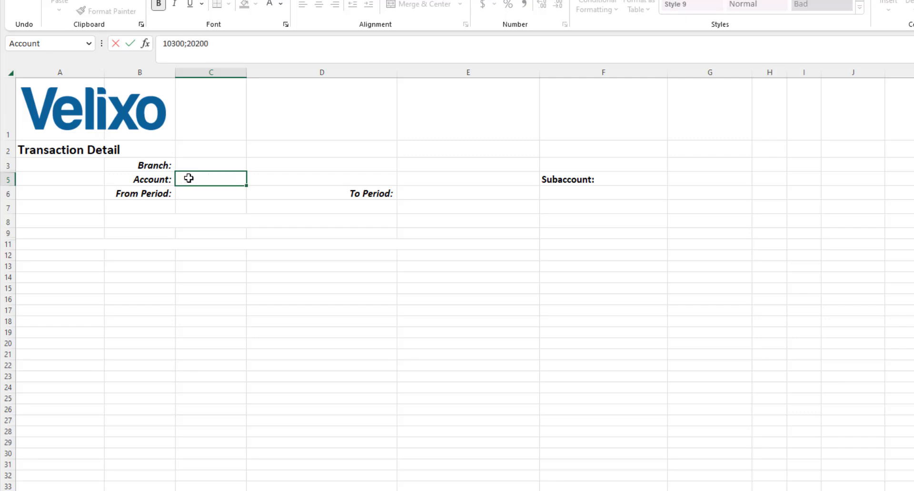
{"action": "key", "text": "Tab"}
Enter 09-2018 as text for both the From Period and the To Period.
{"action": "left_click", "coordinate": [205, 192]}
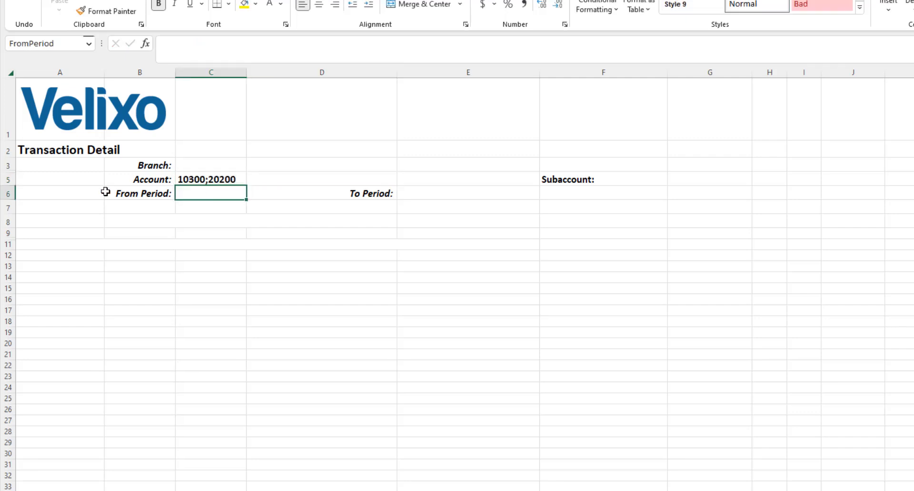
{"action": "type", "text": "'09-2018"}
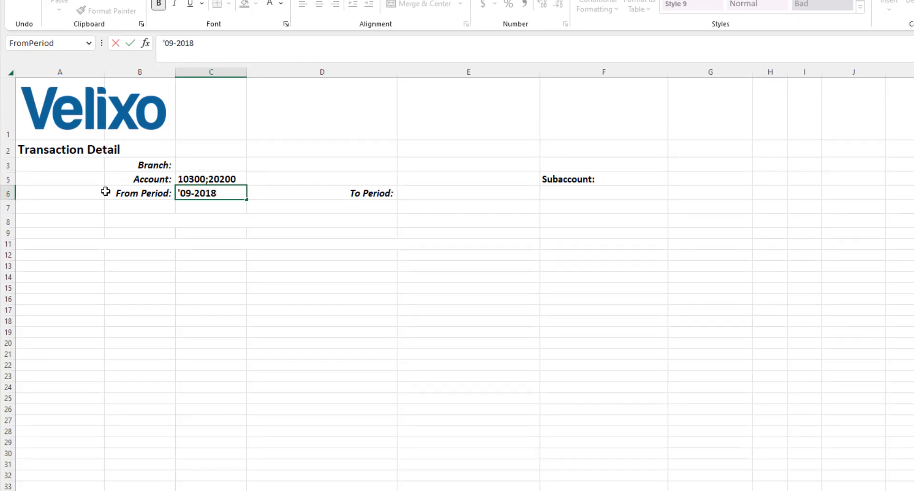
{"action": "key", "text": "Tab"}
{"action": "key", "text": "Tab"}
{"action": "type", "text": "'09"}
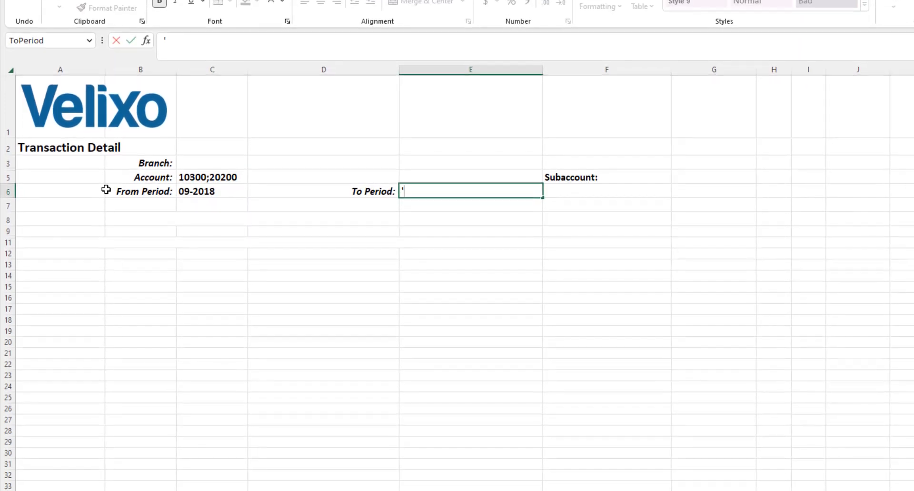
{"action": "type", "text": "-2018"}
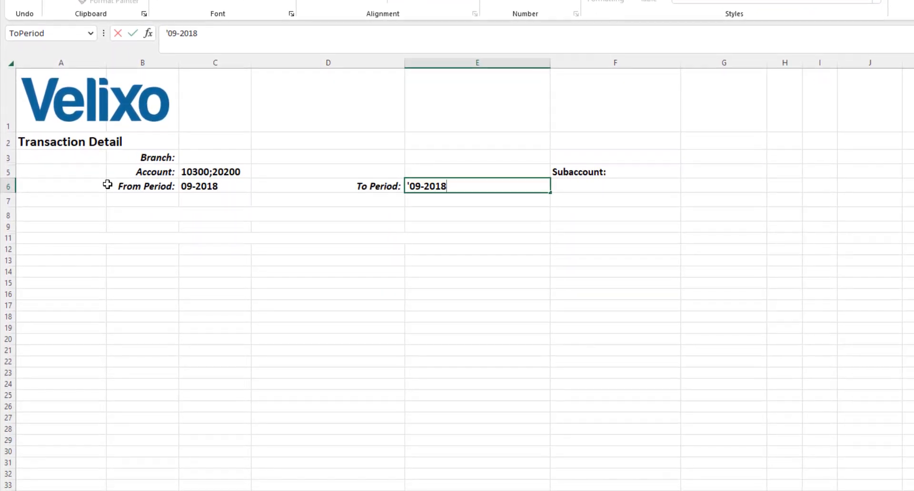
{"action": "key", "text": "Return"}
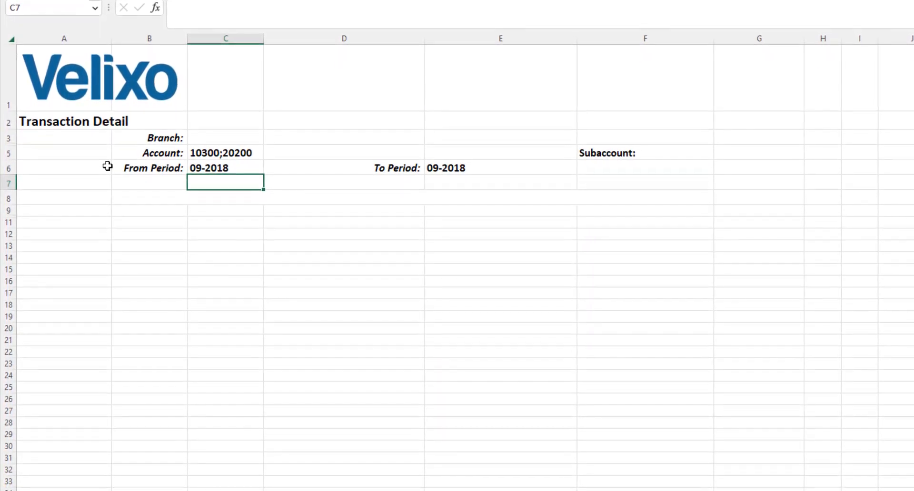
Open the GIFILTER function arguments in cell B8 and examine the connection, inquiry name, and Ledger column with its criteria.
{"action": "left_click", "coordinate": [137, 197]}
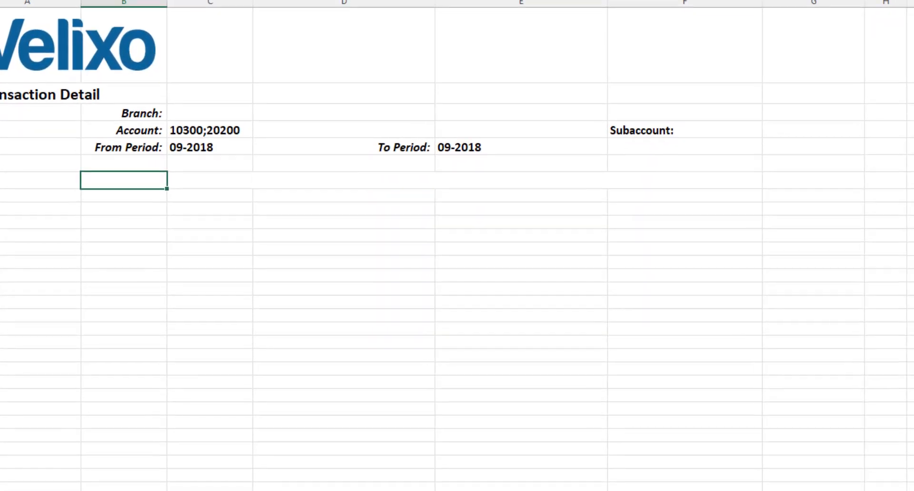
{"action": "key", "text": "shift+F3"}
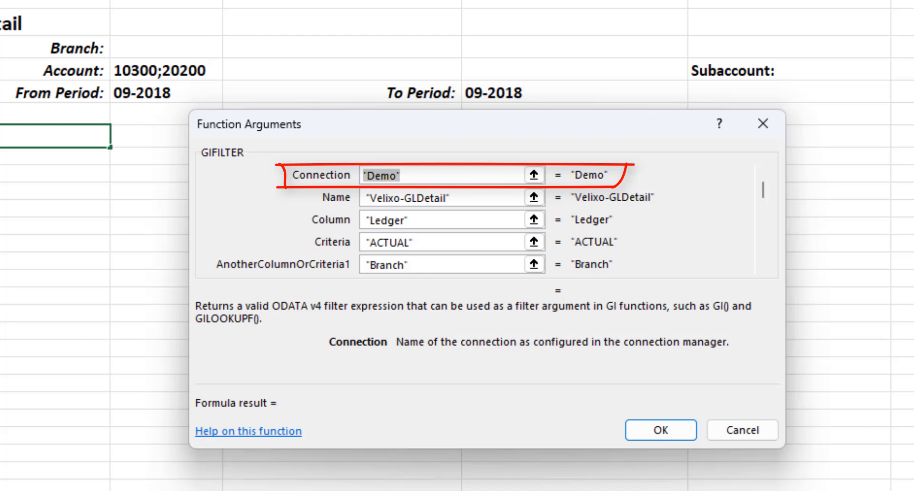
{"action": "key", "text": "Tab"}
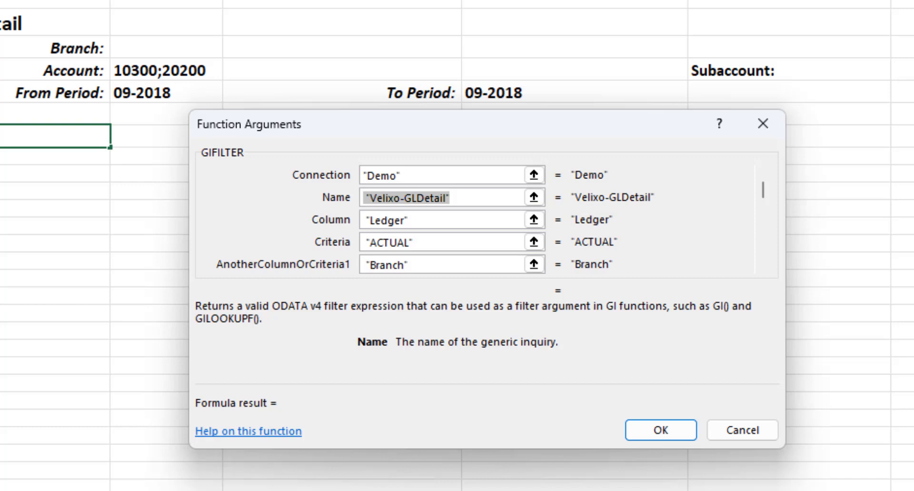
{"action": "key", "text": "Tab"}
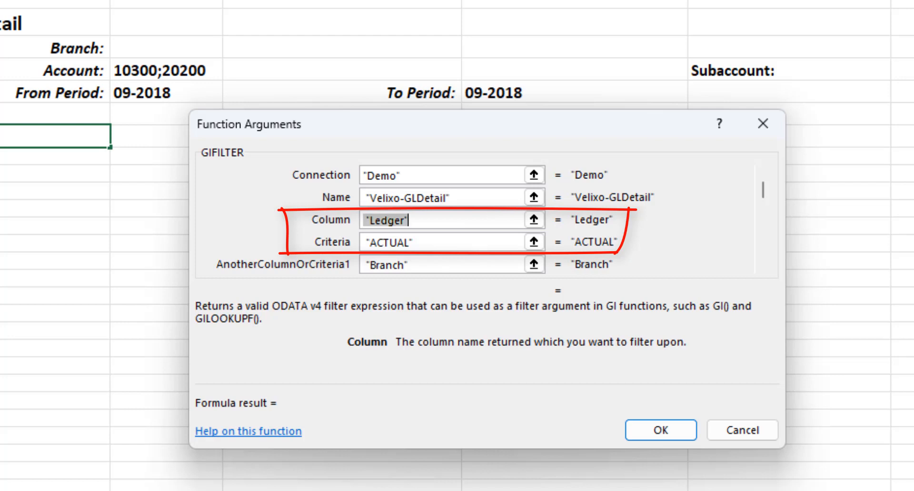
{"action": "key", "text": "Tab"}
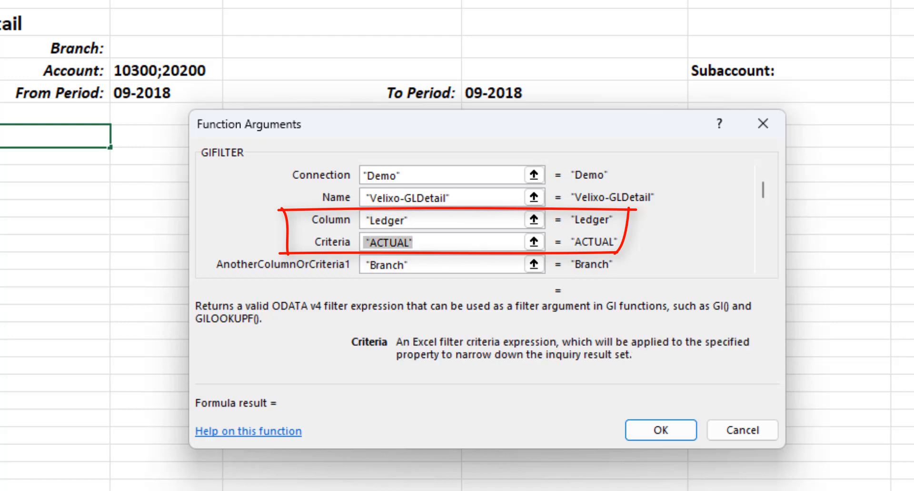
{"action": "key", "text": "End"}
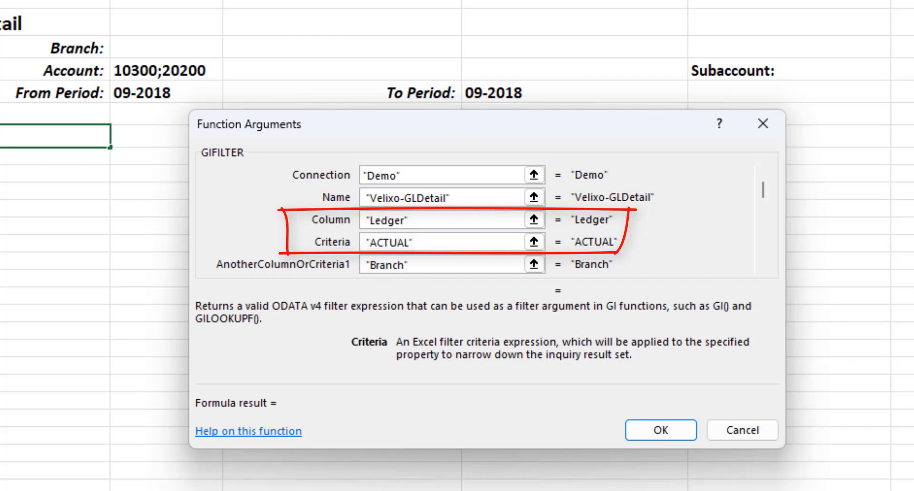
{"action": "key", "text": "shift+Tab"}
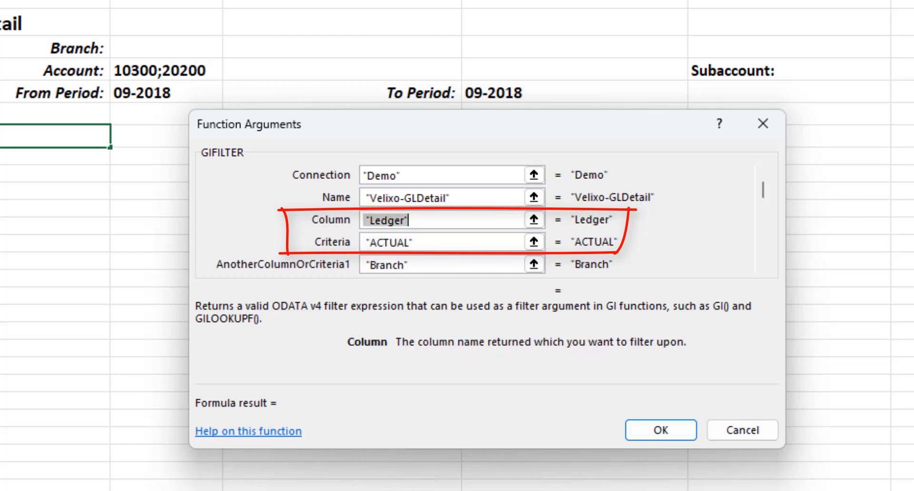
{"action": "key", "text": "Tab"}
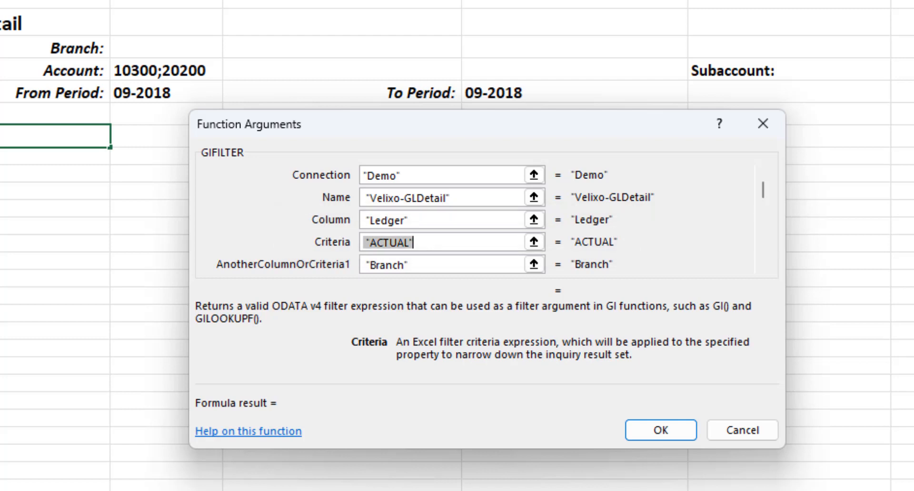
Examine the Branch and Account criteria in the GIFILTER arguments, including the IF wildcard test and the full EXPANDACCOUNTRANGE expression.
{"action": "key", "text": "Tab"}
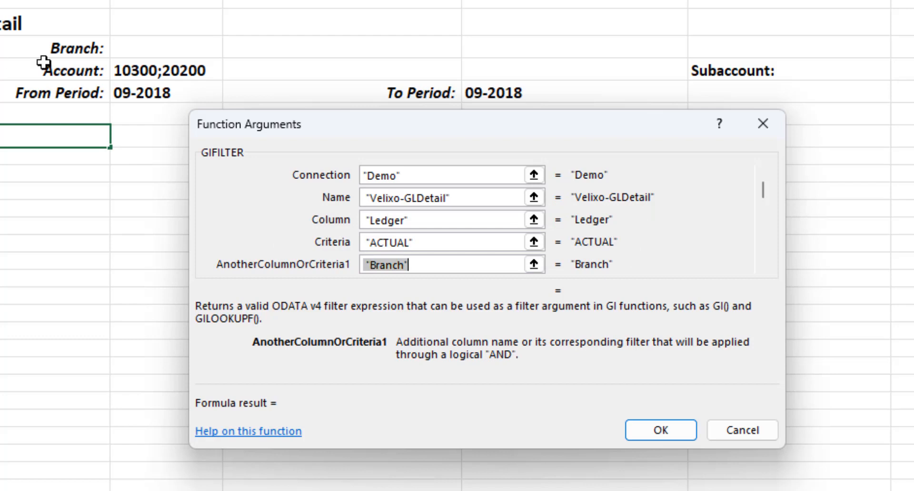
{"action": "left_click", "coordinate": [761, 268]}
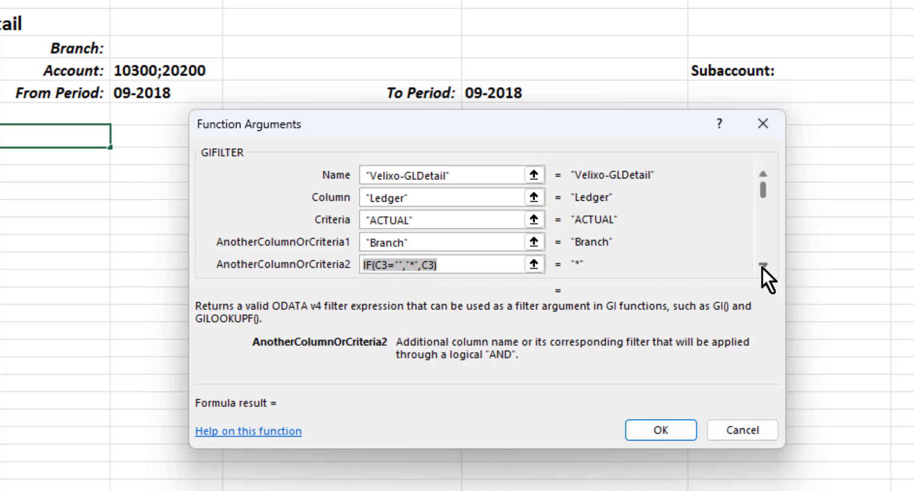
{"action": "key", "text": "Tab"}
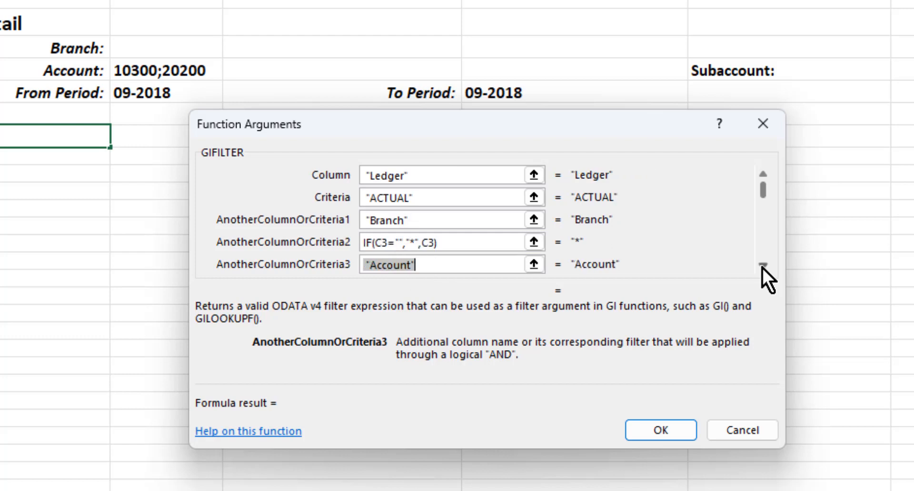
{"action": "key", "text": "Tab"}
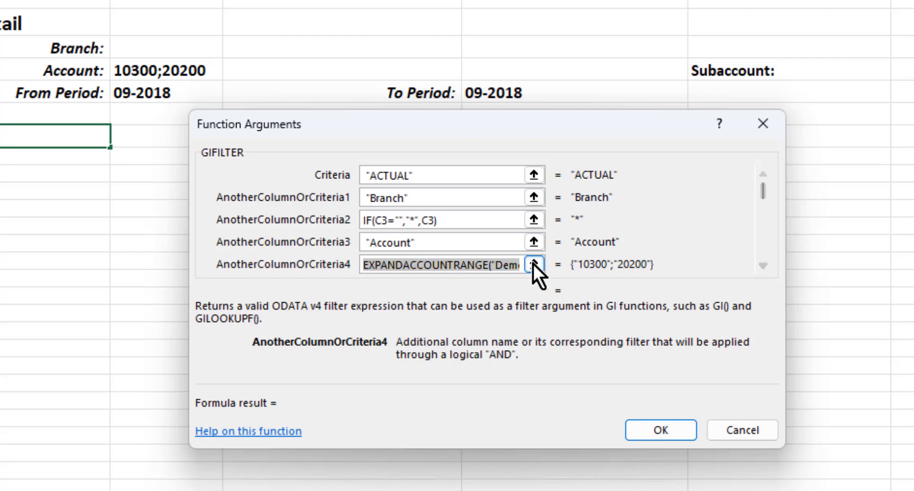
{"action": "left_click_drag", "start_coordinate": [512, 265], "coordinate": [530, 264]}
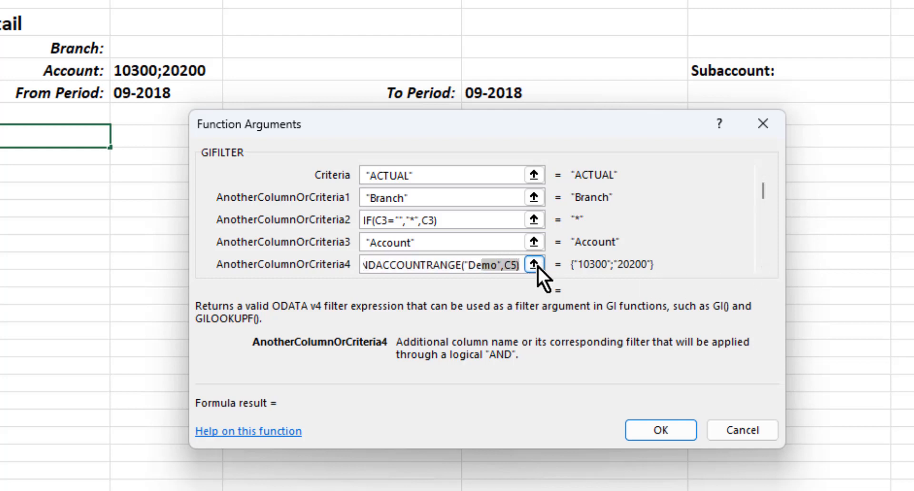
{"action": "left_click", "coordinate": [518, 266]}
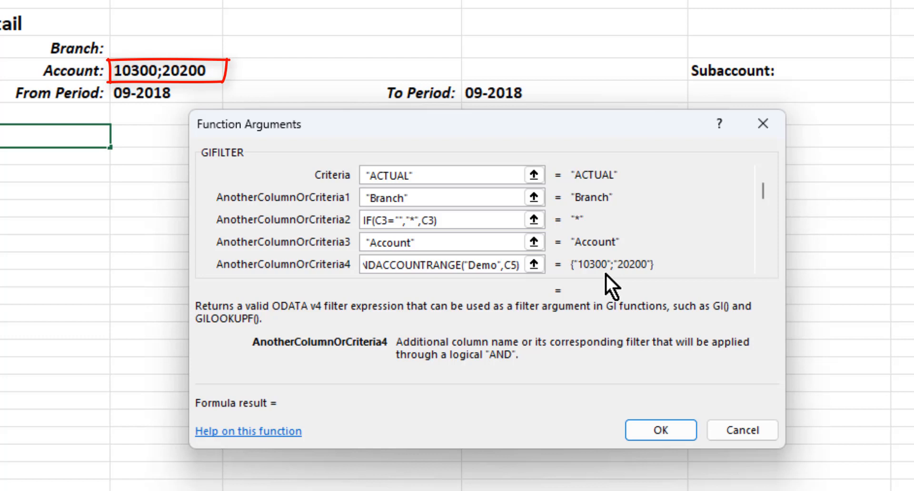
Examine the Subaccount column and its complete IF and EXPANDSUBACCOUNTRANGE criteria expression in the GIFILTER arguments.
{"action": "left_click", "coordinate": [763, 267]}
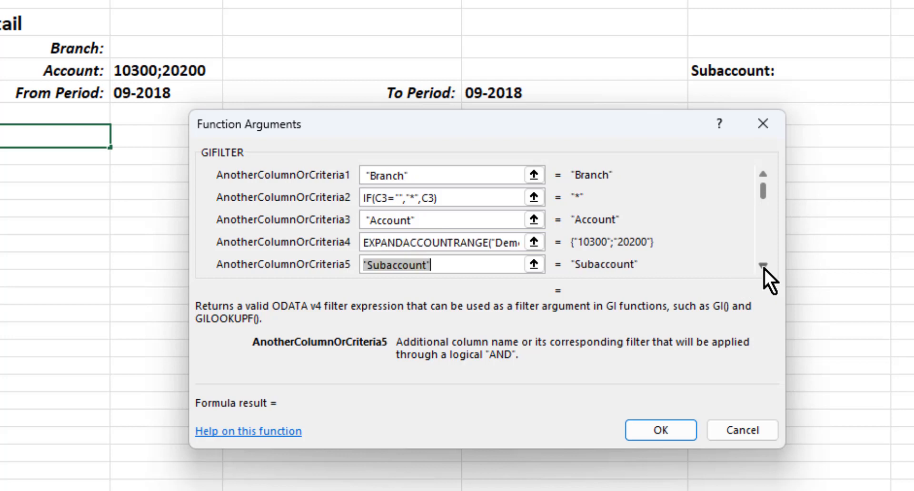
{"action": "left_click", "coordinate": [764, 266]}
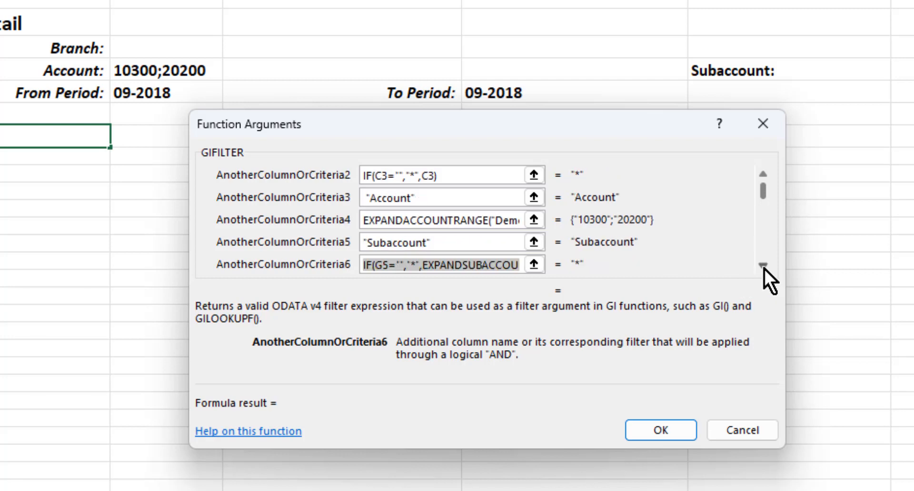
{"action": "left_click", "coordinate": [516, 264]}
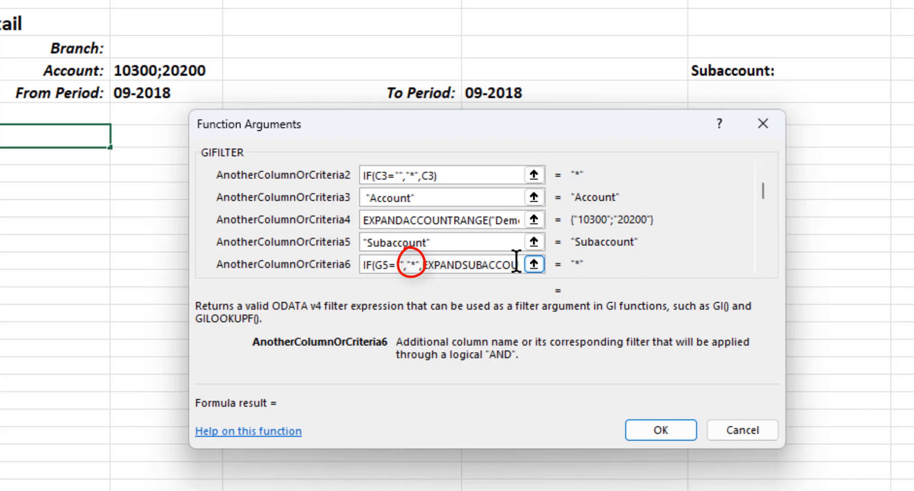
{"action": "left_click_drag", "start_coordinate": [516, 265], "coordinate": [537, 265]}
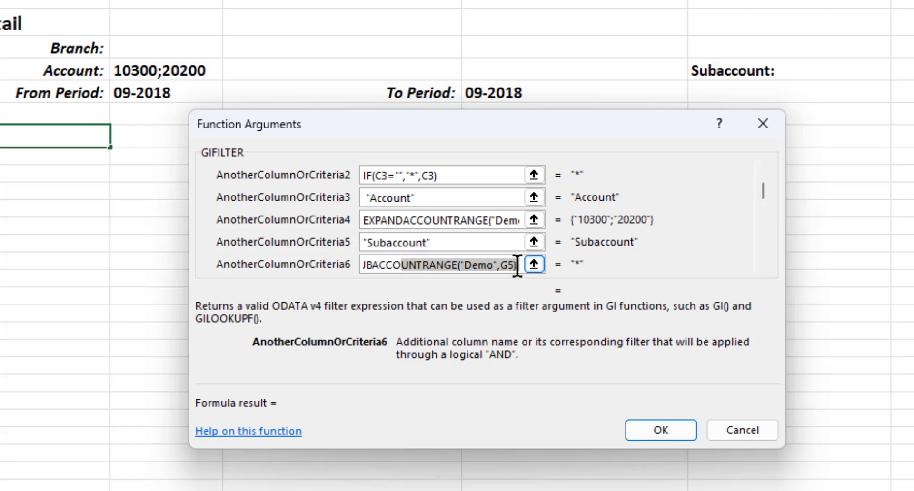
{"action": "left_click", "coordinate": [517, 265]}
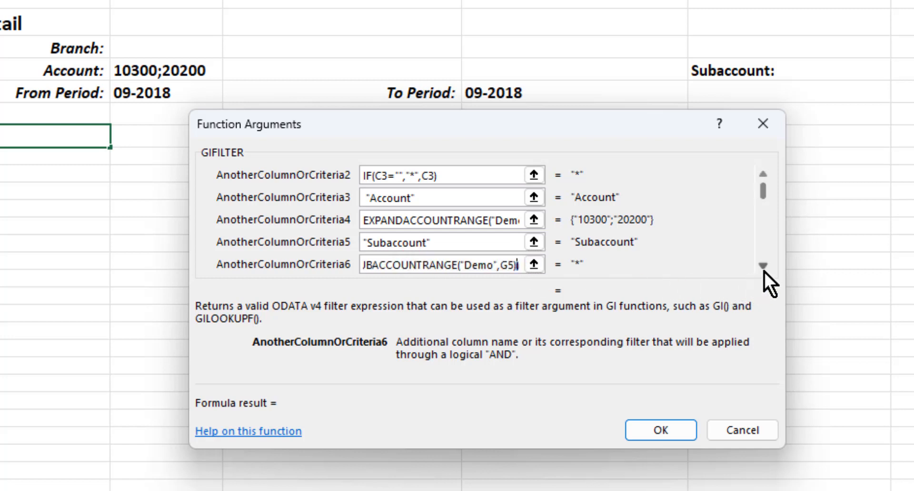
Examine the two FinPeriodID criteria built from the From Period and To Period cells, and accept the GIFILTER arguments.
{"action": "left_click", "coordinate": [763, 267]}
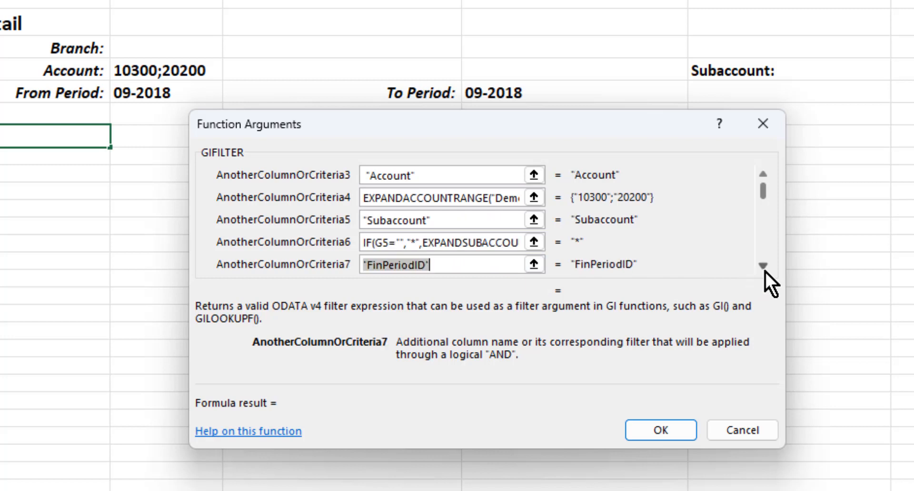
{"action": "left_click", "coordinate": [764, 270]}
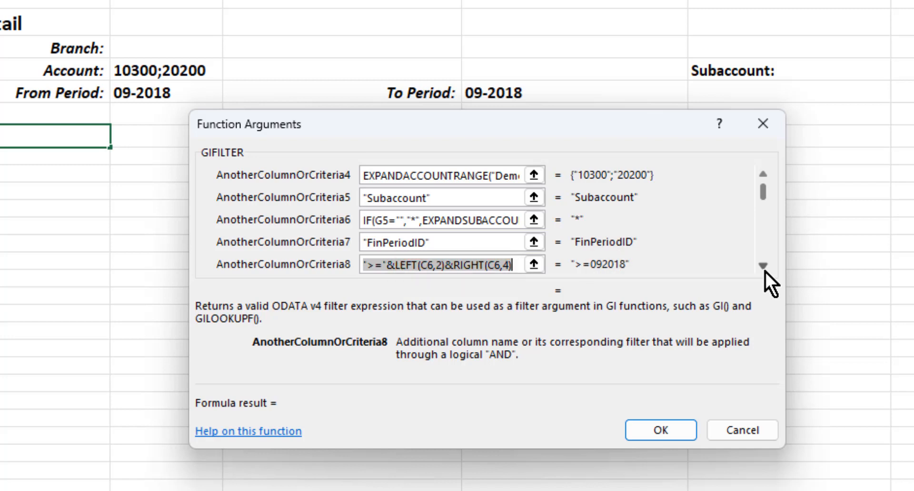
{"action": "key", "text": "Tab"}
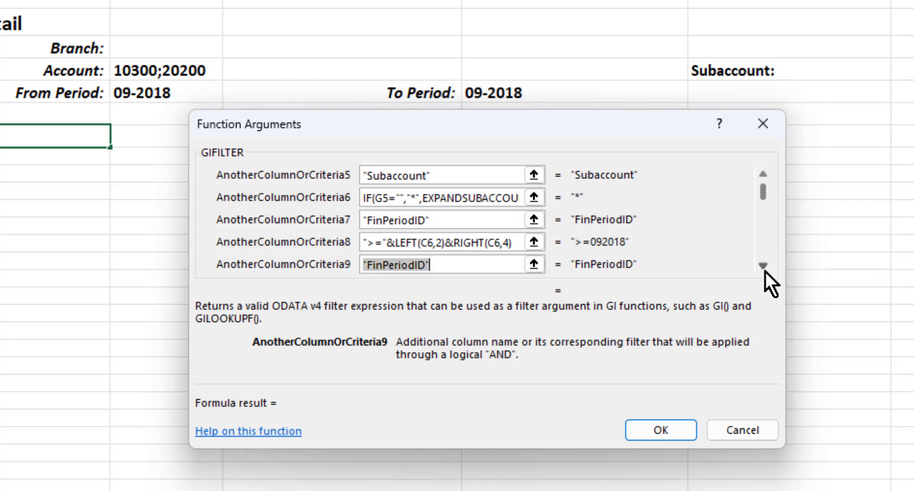
{"action": "key", "text": "Tab"}
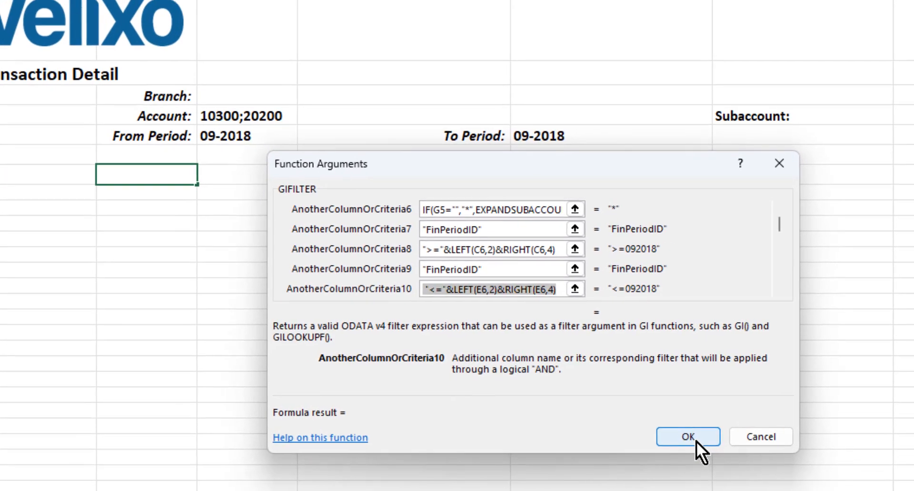
{"action": "left_click", "coordinate": [685, 434]}
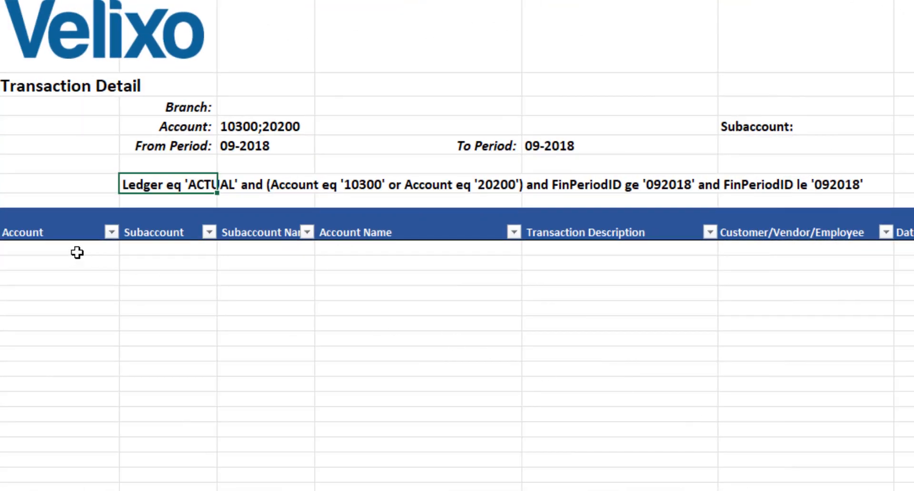
Open the GI function arguments in cell A11 and examine the connection, inquiry name, filter reference and Select argument.
{"action": "left_click", "coordinate": [45, 246]}
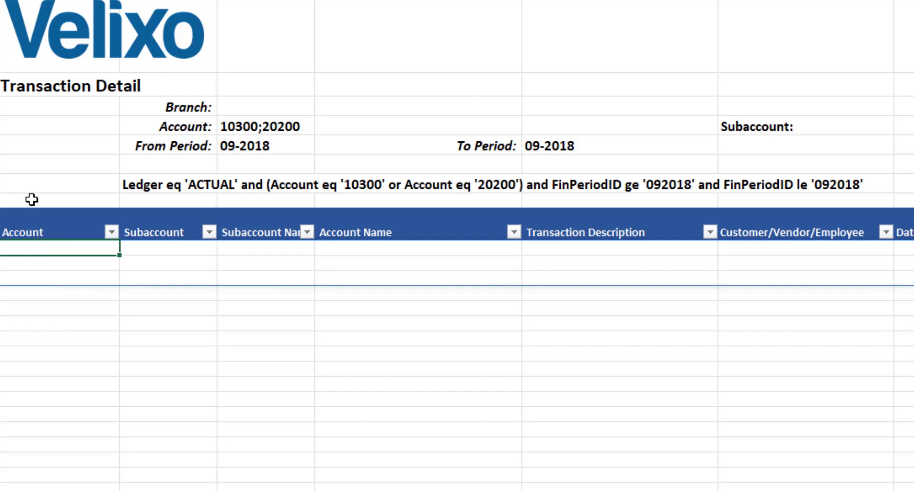
{"action": "key", "text": "shift+F3"}
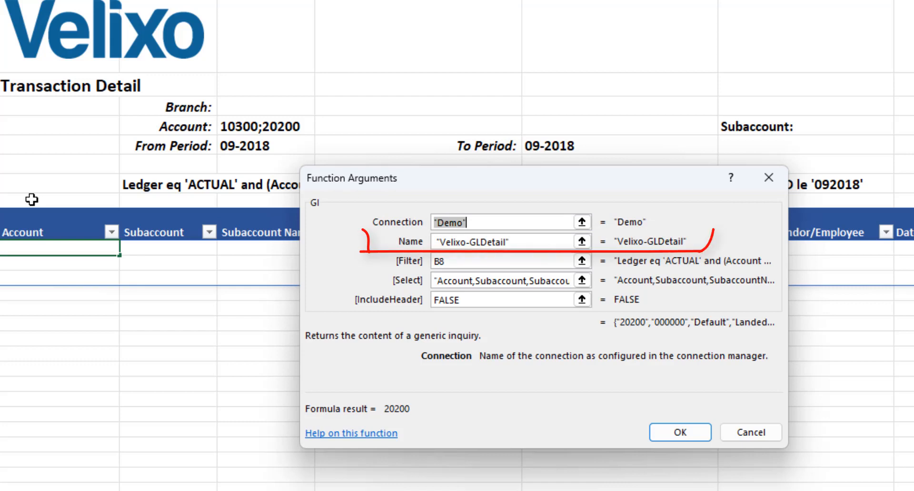
{"action": "key", "text": "Tab"}
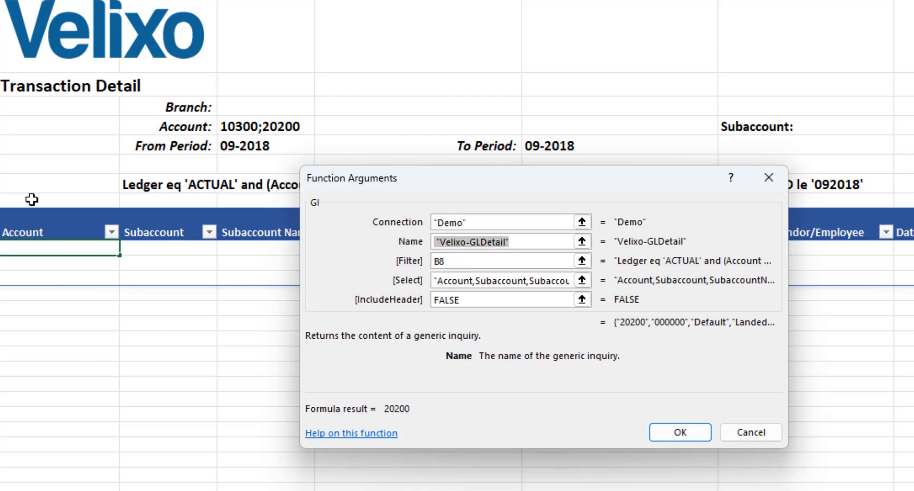
{"action": "key", "text": "Tab"}
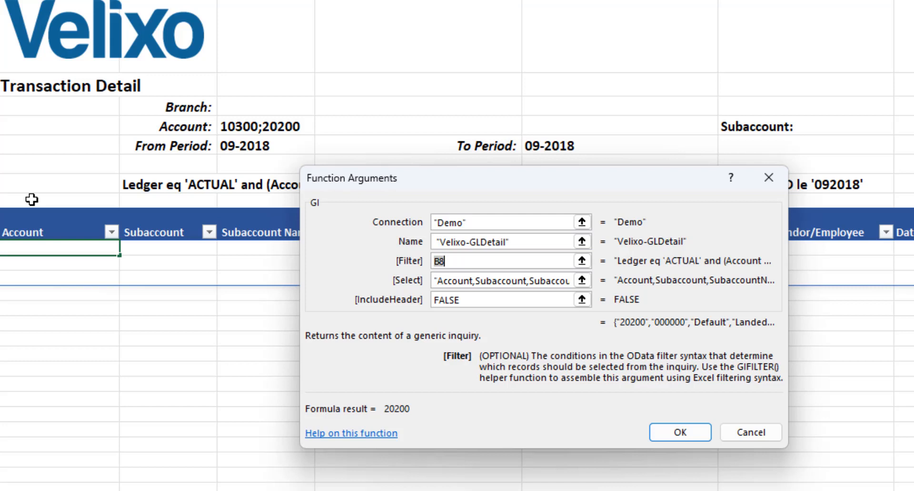
{"action": "key", "text": "Tab"}
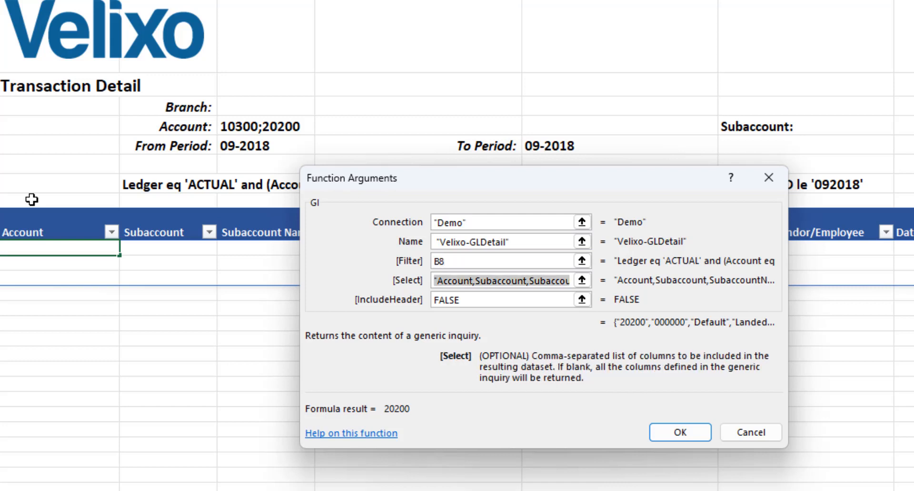
Read through the list of columns in the GI function's Select argument and accept the arguments.
{"action": "left_click", "coordinate": [551, 280]}
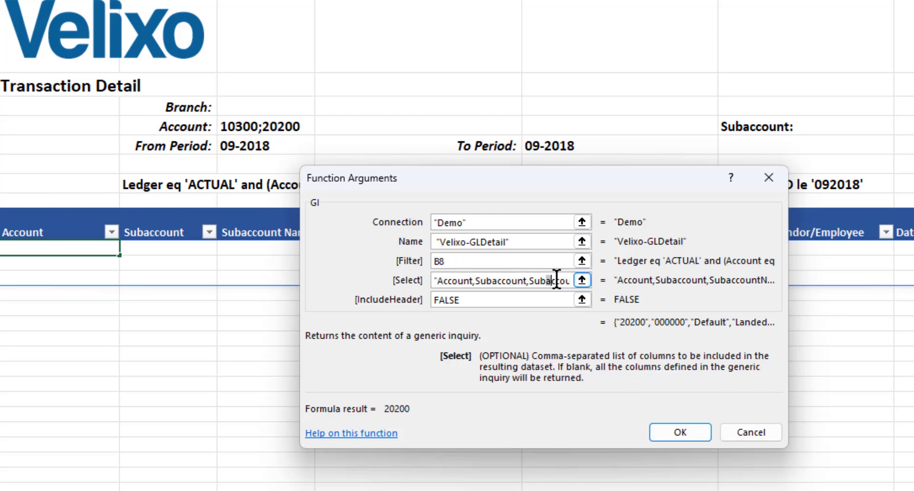
{"action": "left_click_drag", "start_coordinate": [556, 280], "coordinate": [453, 279]}
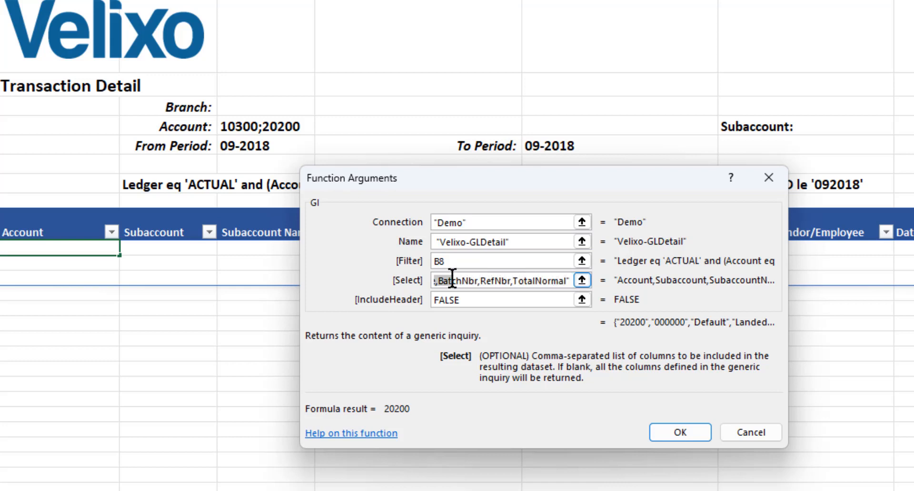
{"action": "key", "text": "Left"}
{"action": "key", "text": "Left"}
{"action": "key", "text": "Left"}
{"action": "key", "text": "Left"}
{"action": "key", "text": "Left"}
{"action": "key", "text": "Left"}
{"action": "key", "text": "Left"}
{"action": "key", "text": "Left"}
{"action": "key", "text": "Left"}
{"action": "key", "text": "Left"}
{"action": "key", "text": "Left"}
{"action": "key", "text": "Left"}
{"action": "key", "text": "Left"}
{"action": "key", "text": "Left"}
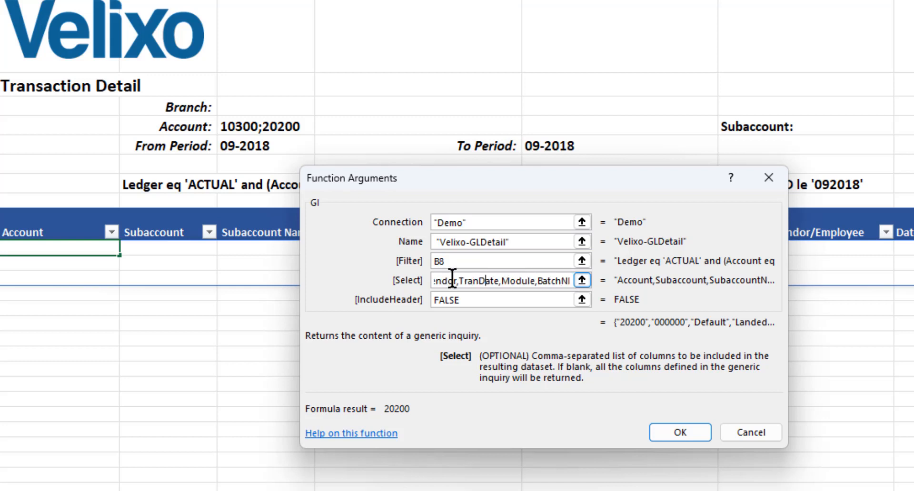
{"action": "key", "text": "Left"}
{"action": "key", "text": "Left"}
{"action": "key", "text": "Left"}
{"action": "key", "text": "Left"}
{"action": "key", "text": "Left"}
{"action": "key", "text": "Left"}
{"action": "key", "text": "Left"}
{"action": "key", "text": "Left"}
{"action": "key", "text": "Left"}
{"action": "key", "text": "Left"}
{"action": "key", "text": "Left"}
{"action": "key", "text": "Left"}
{"action": "key", "text": "Left"}
{"action": "key", "text": "Left"}
{"action": "key", "text": "Left"}
{"action": "key", "text": "Left"}
{"action": "key", "text": "Left"}
{"action": "key", "text": "Left"}
{"action": "key", "text": "Left"}
{"action": "key", "text": "Left"}
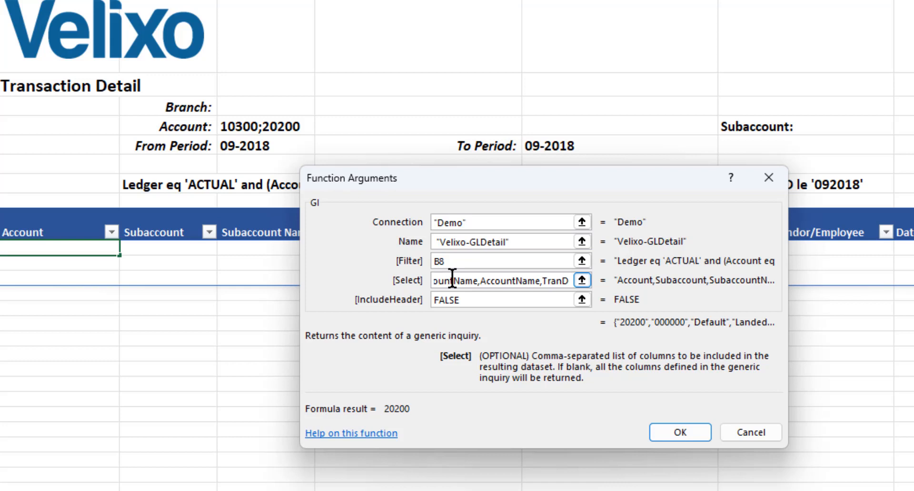
{"action": "left_click", "coordinate": [503, 280]}
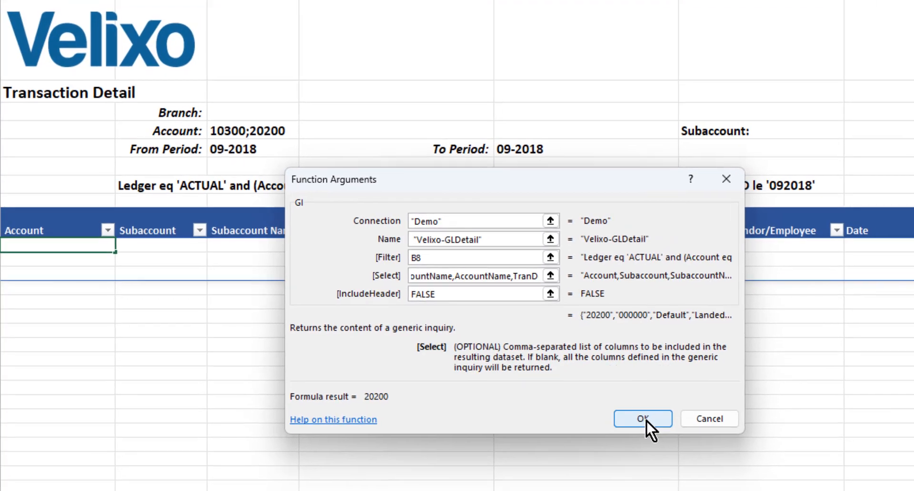
{"action": "left_click", "coordinate": [646, 420]}
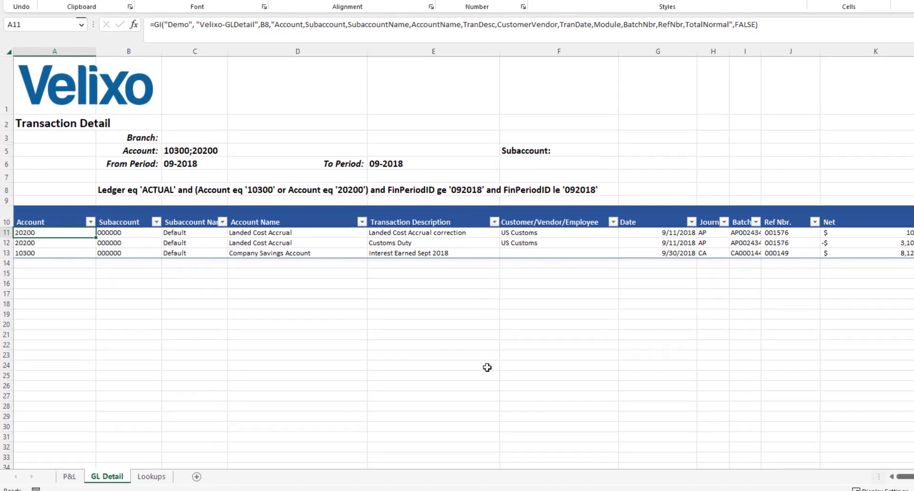
Set the Account parameter of the Transaction Detail report to 10300.
{"action": "left_click", "coordinate": [188, 150]}
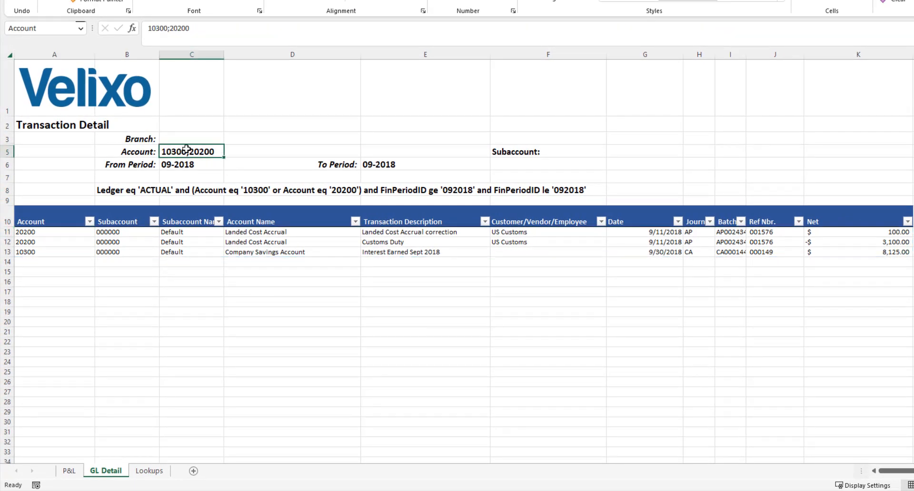
{"action": "type", "text": "10300"}
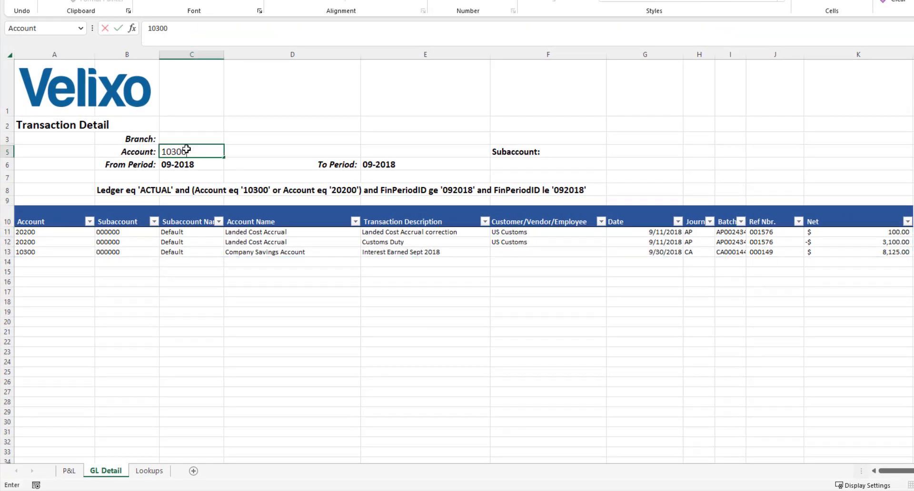
{"action": "key", "text": "Return"}
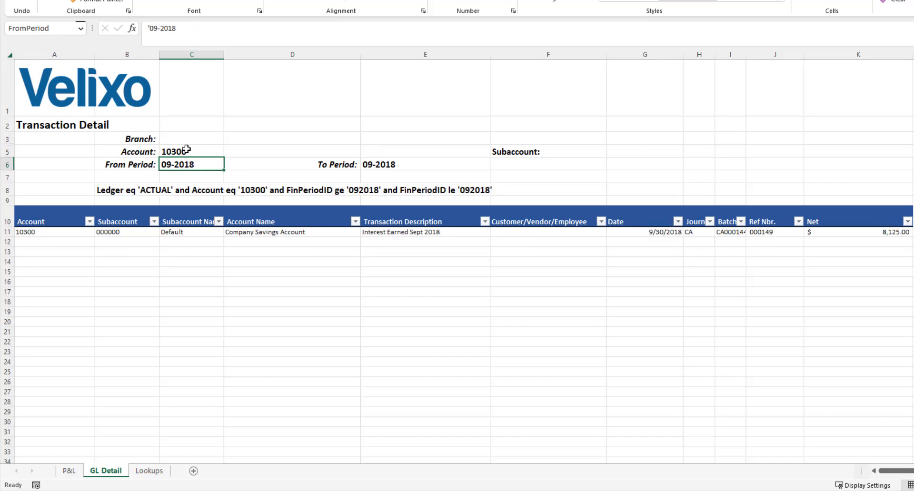
Set the Account parameter of the Transaction Detail report to 20200.
{"action": "left_click", "coordinate": [186, 150]}
{"action": "type", "text": "20200"}
{"action": "key", "text": "Return"}
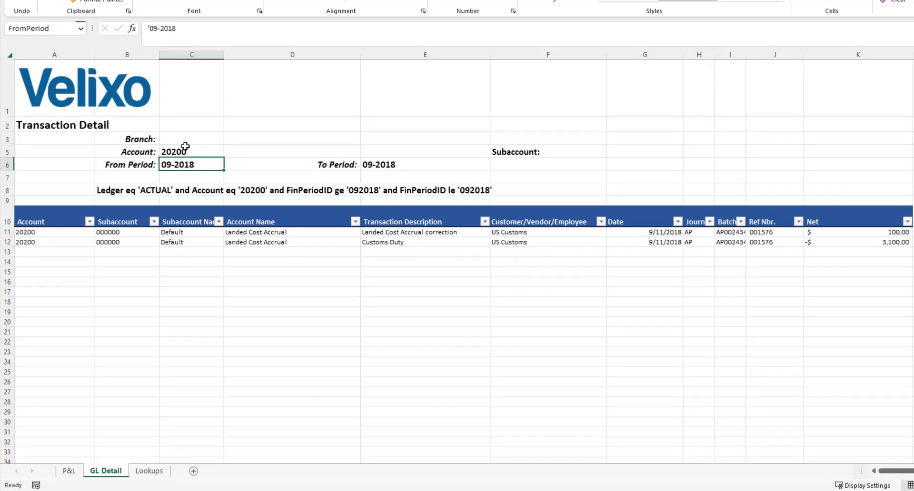
On the P&L sheet, select the Wages:Employee Benefits actual amount and expand the hidden account columns A:B and parameter rows 1:3.
{"action": "left_click", "coordinate": [69, 472]}
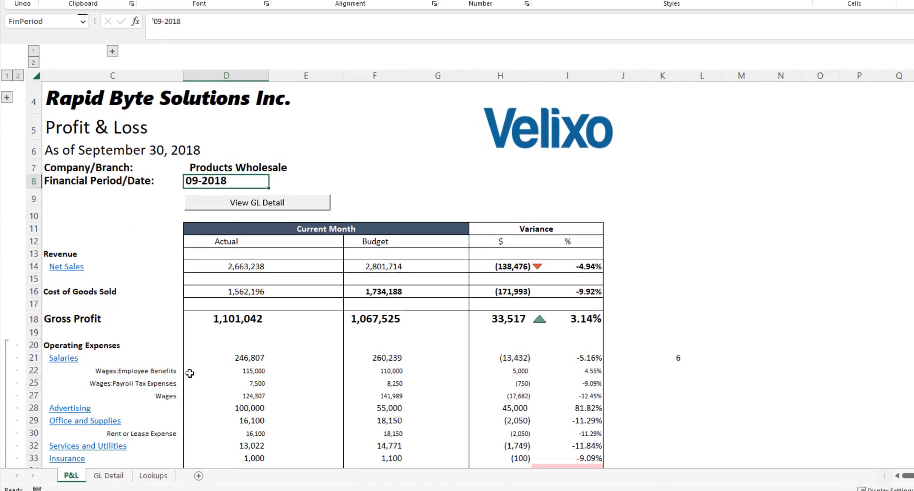
{"action": "left_click", "coordinate": [198, 372]}
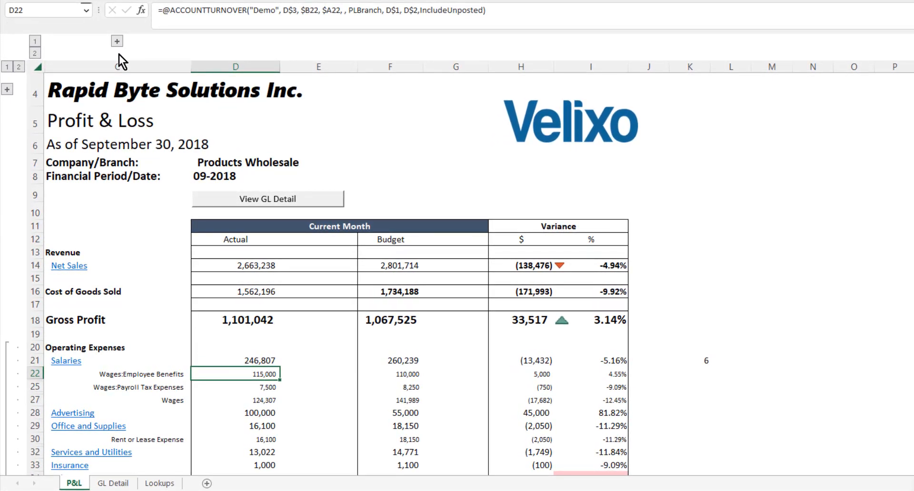
{"action": "left_click", "coordinate": [116, 42]}
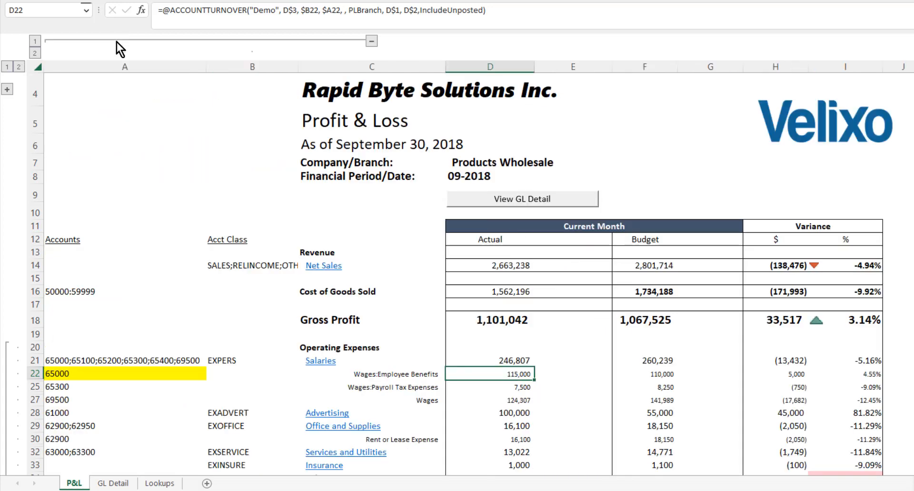
{"action": "left_click", "coordinate": [8, 90]}
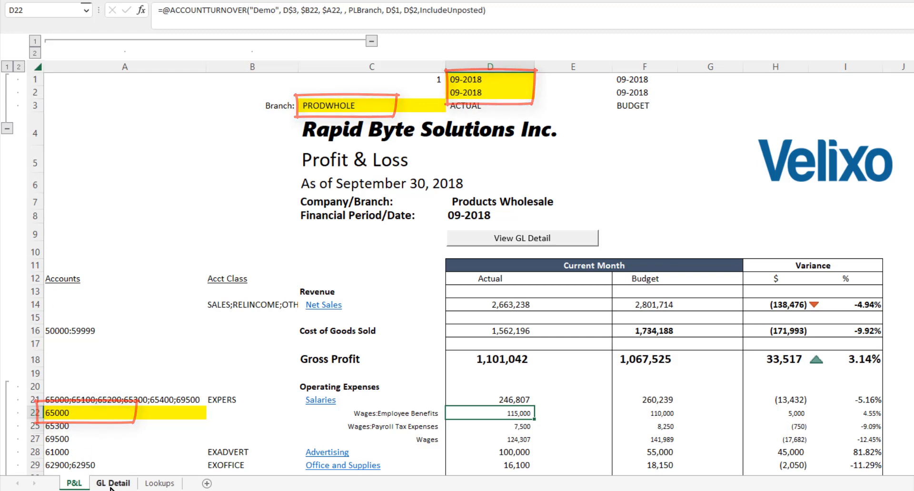
On the GL Detail sheet, set the Transaction Detail report's Branch to PRODWHOLE and its Account to 65000.
{"action": "left_click", "coordinate": [111, 484]}
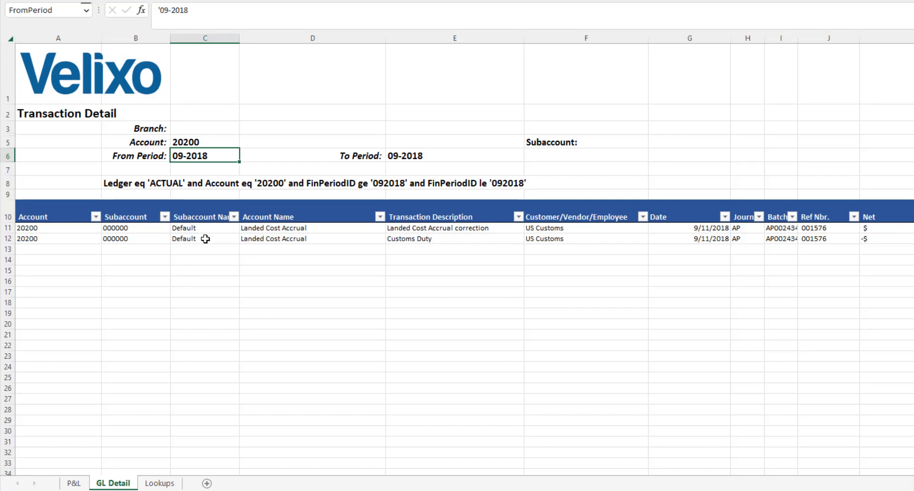
{"action": "left_click", "coordinate": [228, 127]}
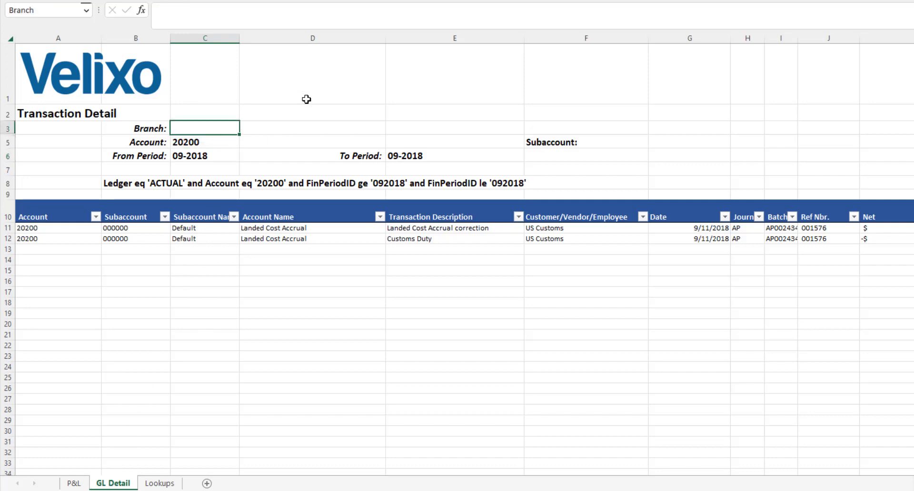
{"action": "type", "text": "PRODWHOLE"}
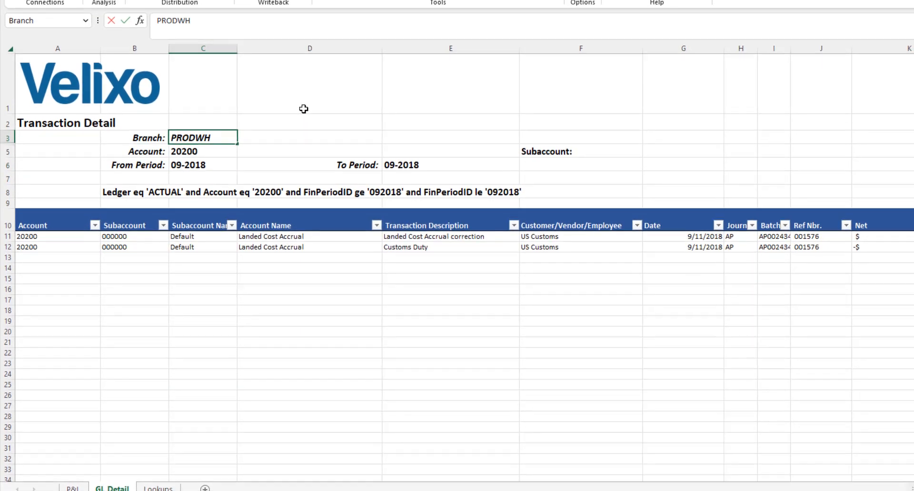
{"action": "key", "text": "Return"}
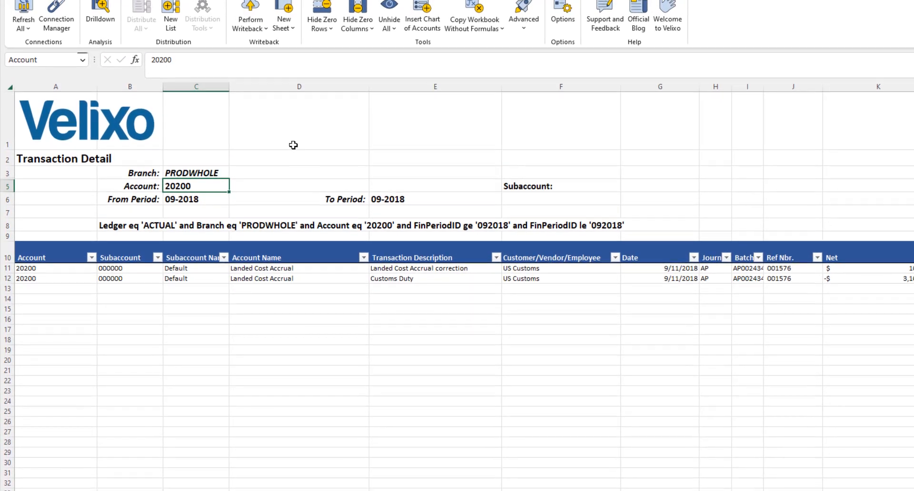
{"action": "type", "text": "65000"}
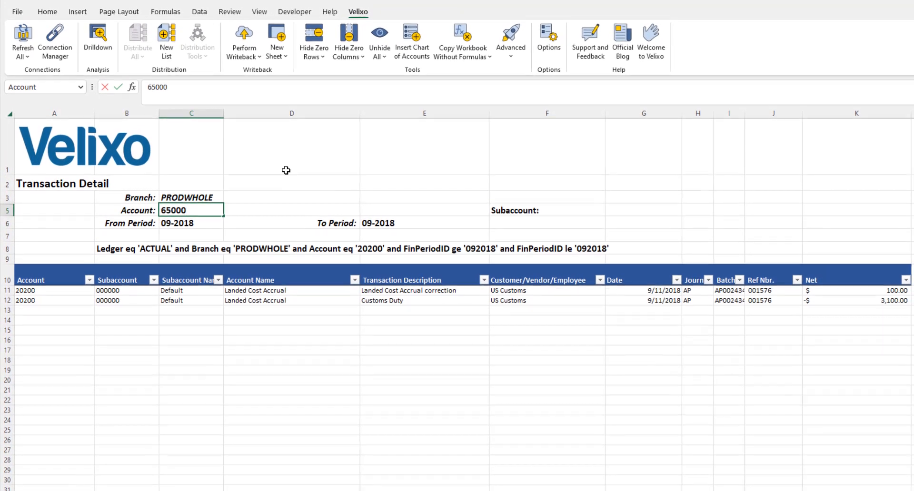
{"action": "key", "text": "Return"}
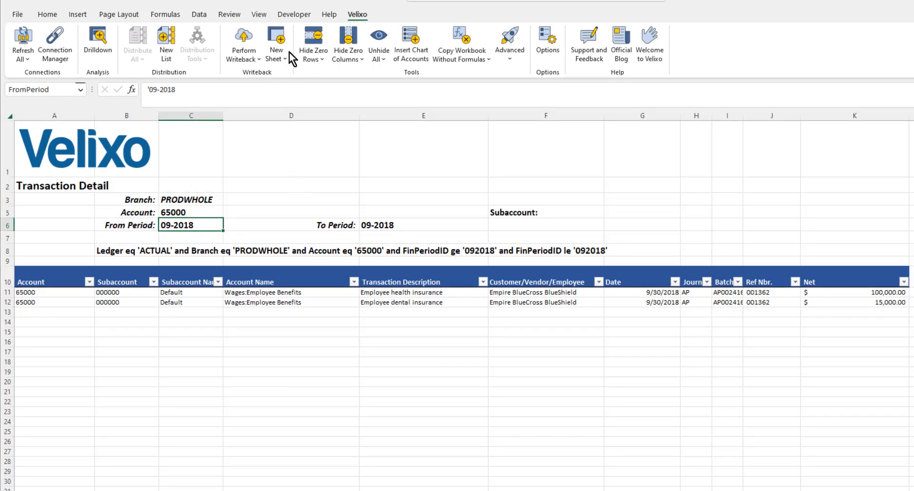
Open the ViewGLDetail macro code in the Visual Basic editor and assign Sheet2.ViewGLDetail to the P&L sheet's View GL Detail button.
{"action": "left_click", "coordinate": [292, 14]}
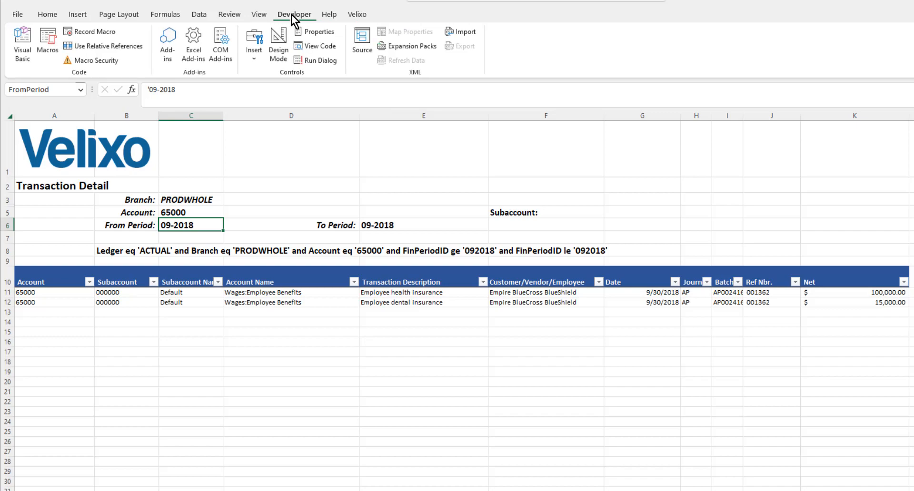
{"action": "left_click", "coordinate": [21, 45]}
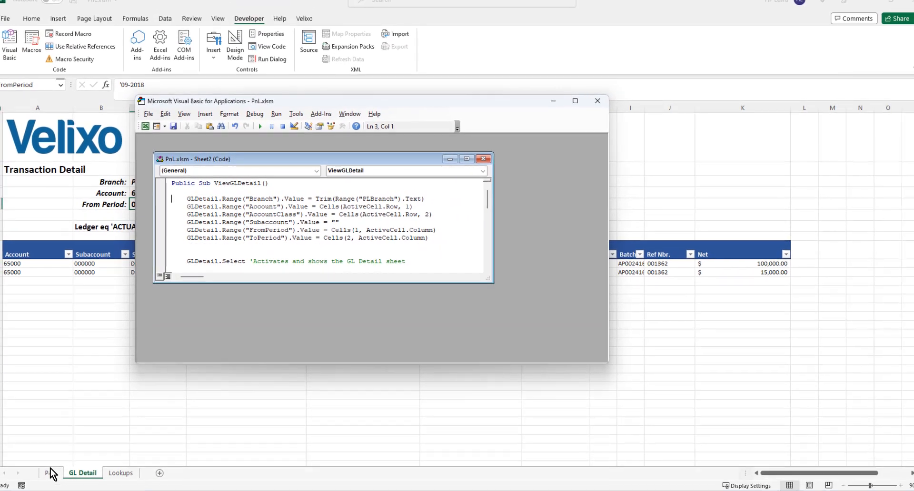
{"action": "left_click", "coordinate": [45, 485]}
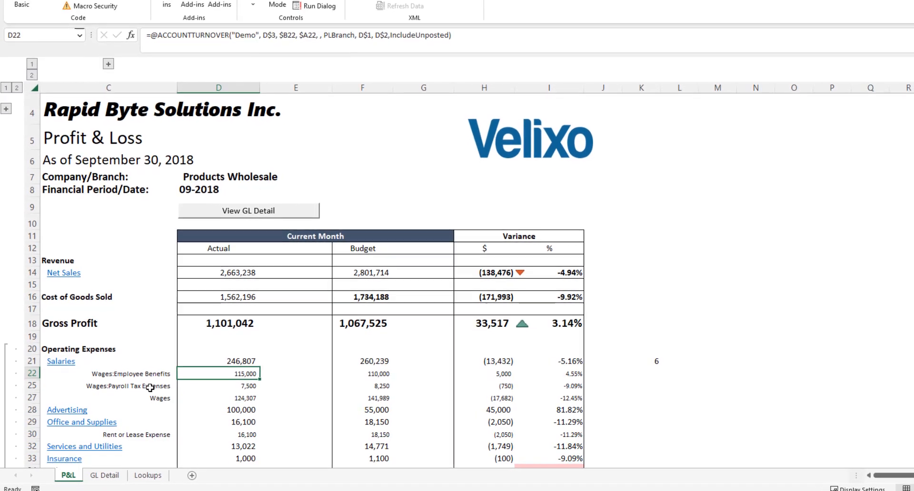
{"action": "right_click", "coordinate": [293, 214]}
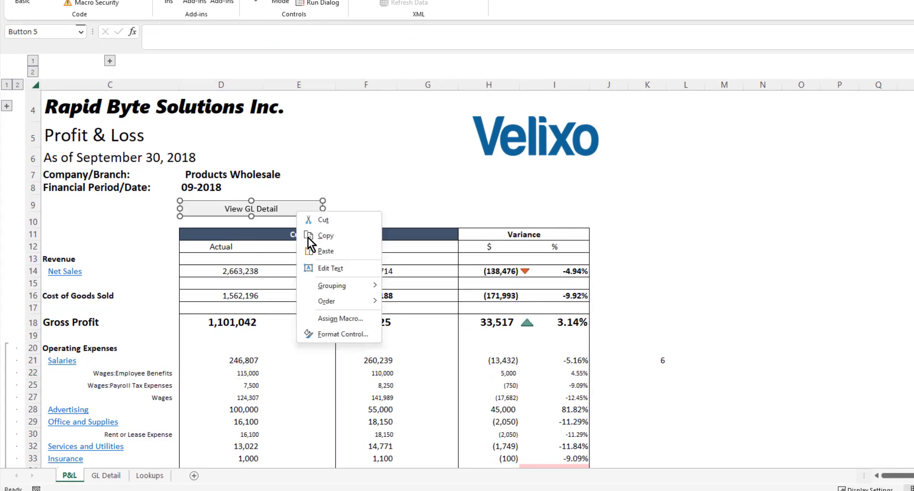
{"action": "left_click", "coordinate": [353, 324]}
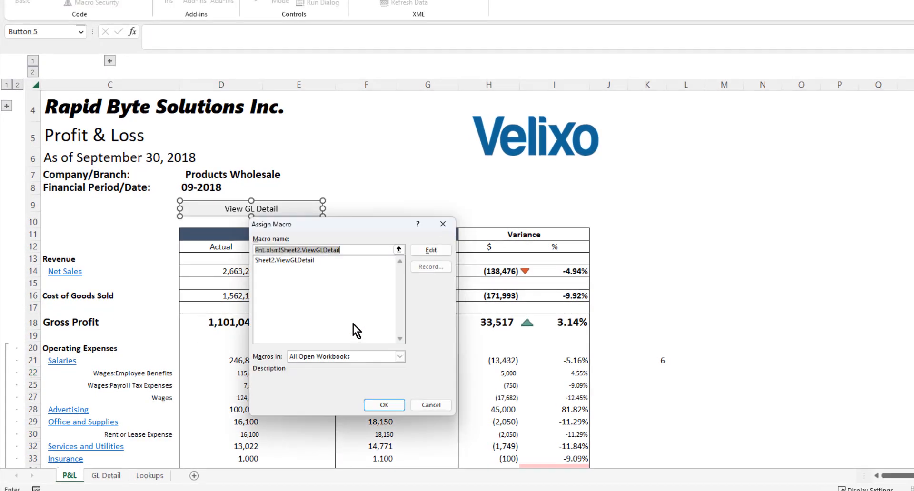
{"action": "left_click", "coordinate": [398, 408]}
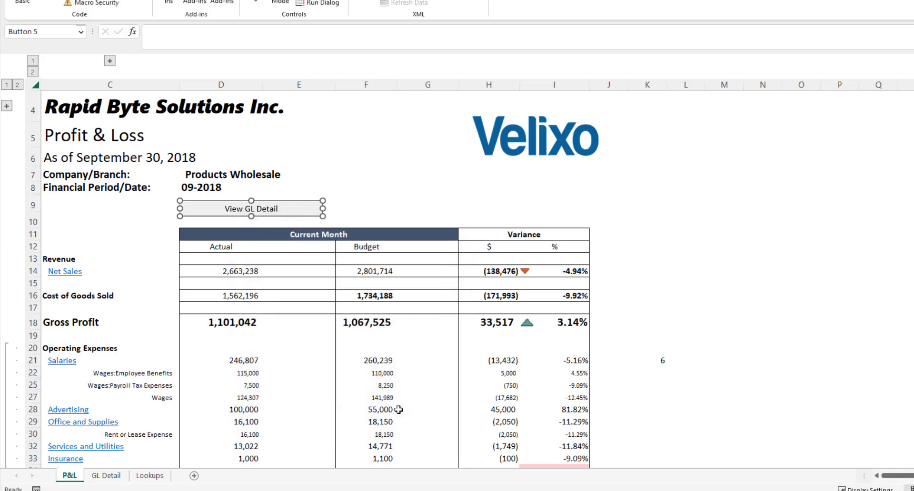
Run View GL Detail from the P&L sheet for the Wages:Payroll Tax Expenses actual amount and for the Wages actual amount.
{"action": "left_click", "coordinate": [249, 387]}
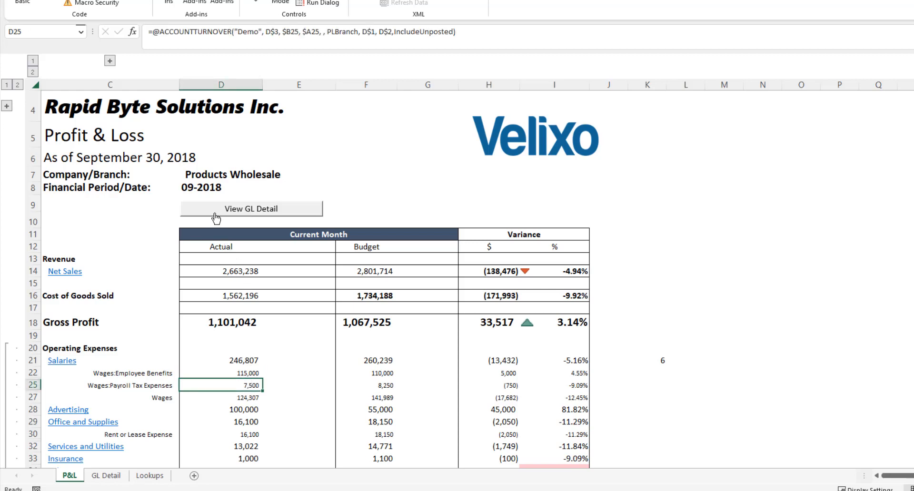
{"action": "left_click", "coordinate": [215, 212]}
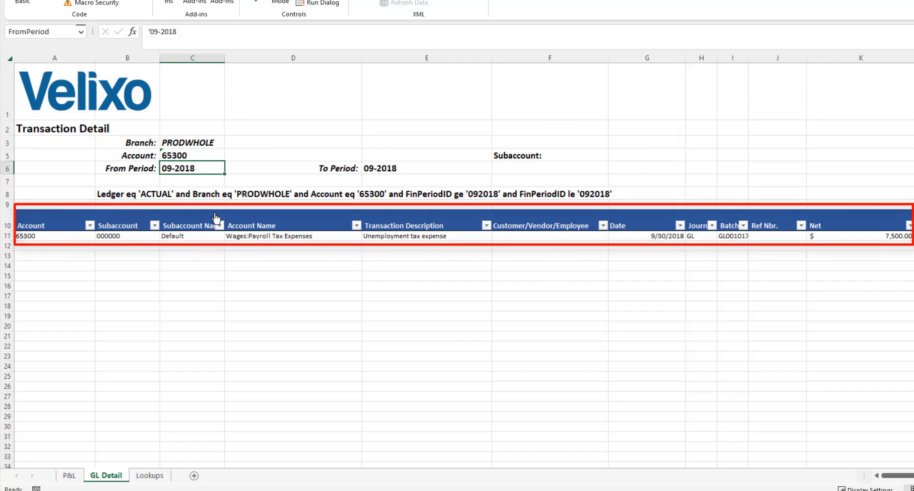
{"action": "left_click", "coordinate": [69, 476]}
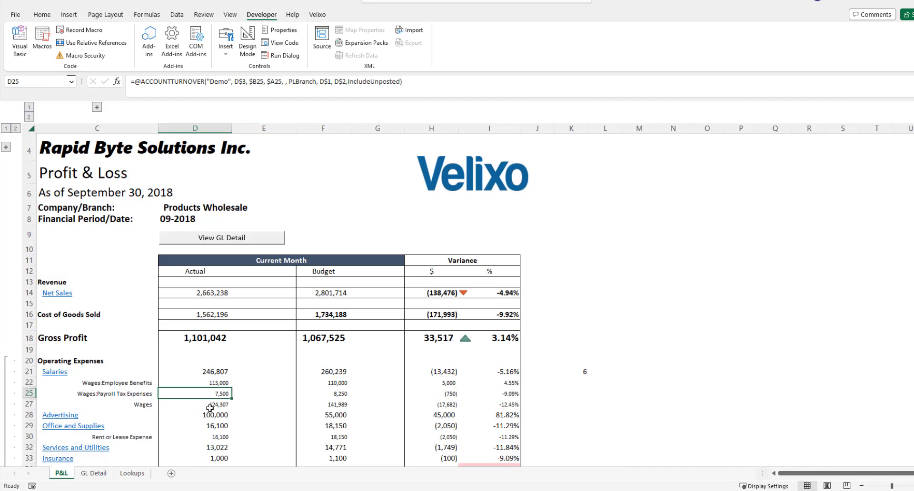
{"action": "left_click", "coordinate": [211, 406]}
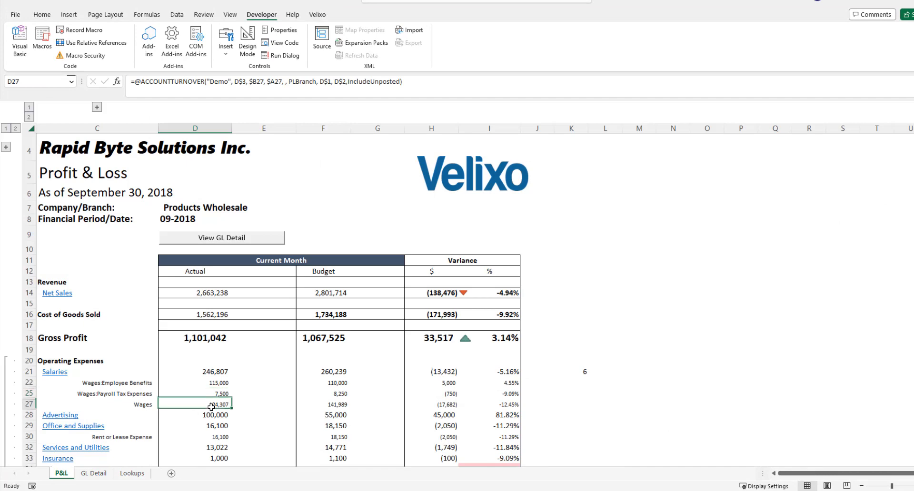
{"action": "left_click", "coordinate": [178, 241]}
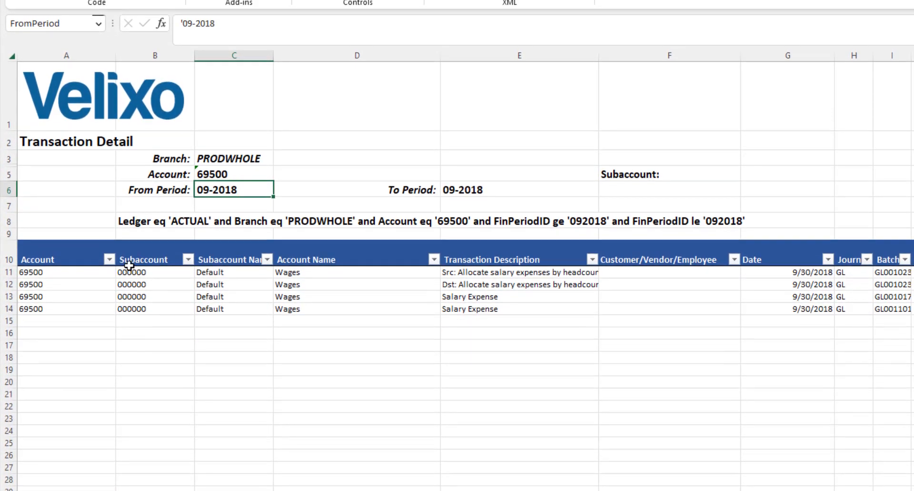
Switch to Acumatica and examine the fields in the results grid of the Velixo-GLDetail generic inquiry.
{"action": "left_click", "coordinate": [47, 274]}
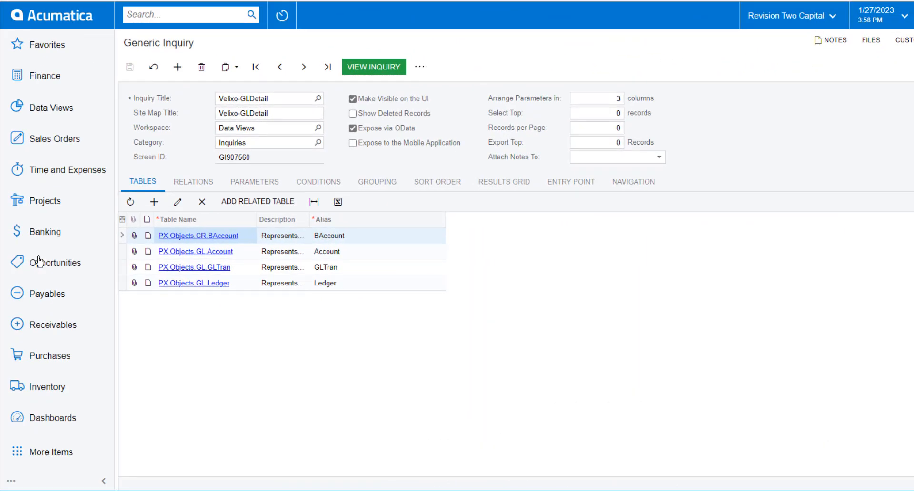
{"action": "left_click", "coordinate": [510, 183]}
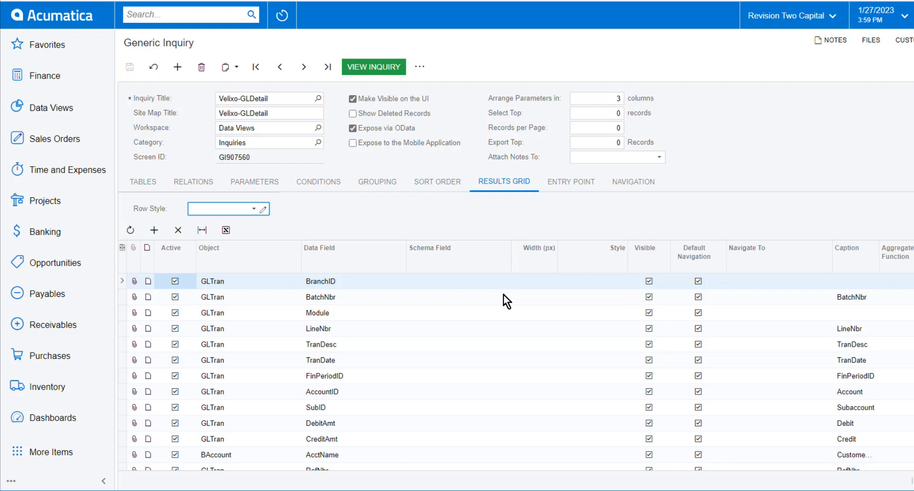
{"action": "scroll", "coordinate": [503, 295], "scroll_direction": "down", "scroll_amount": 5}
{"action": "scroll", "coordinate": [504, 295], "scroll_direction": "down", "scroll_amount": 1}
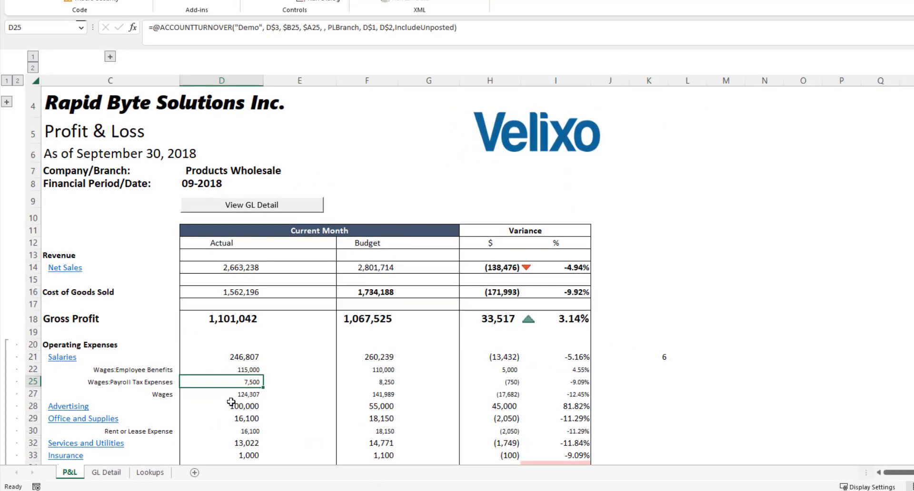
Return to the Excel P&L sheet and show the GL transaction detail behind the Wages actual amount.
{"action": "left_click", "coordinate": [240, 395]}
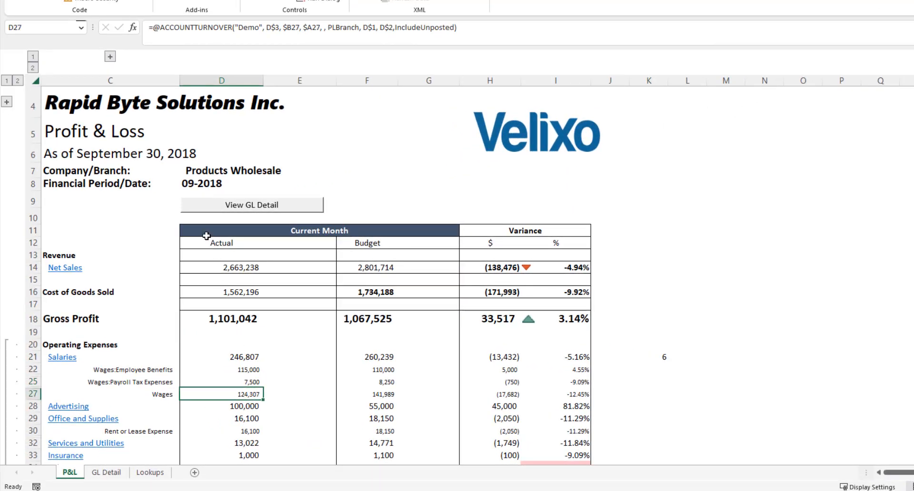
{"action": "left_click", "coordinate": [202, 210]}
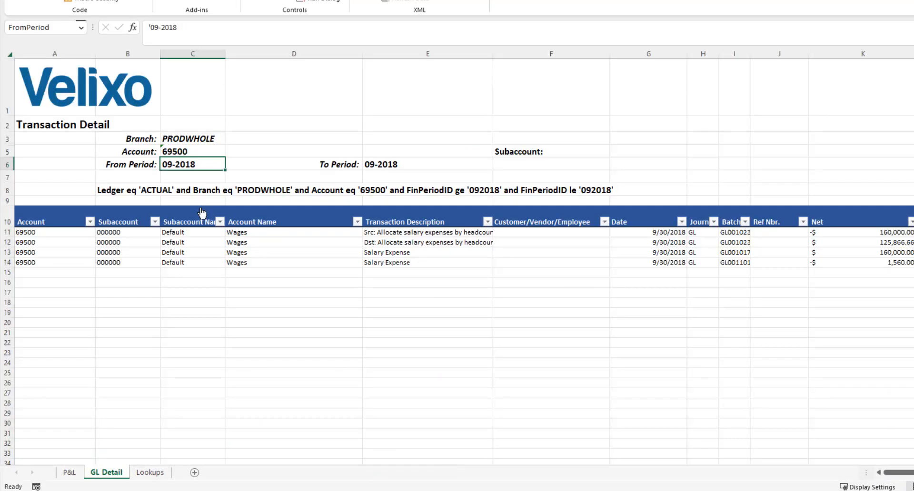